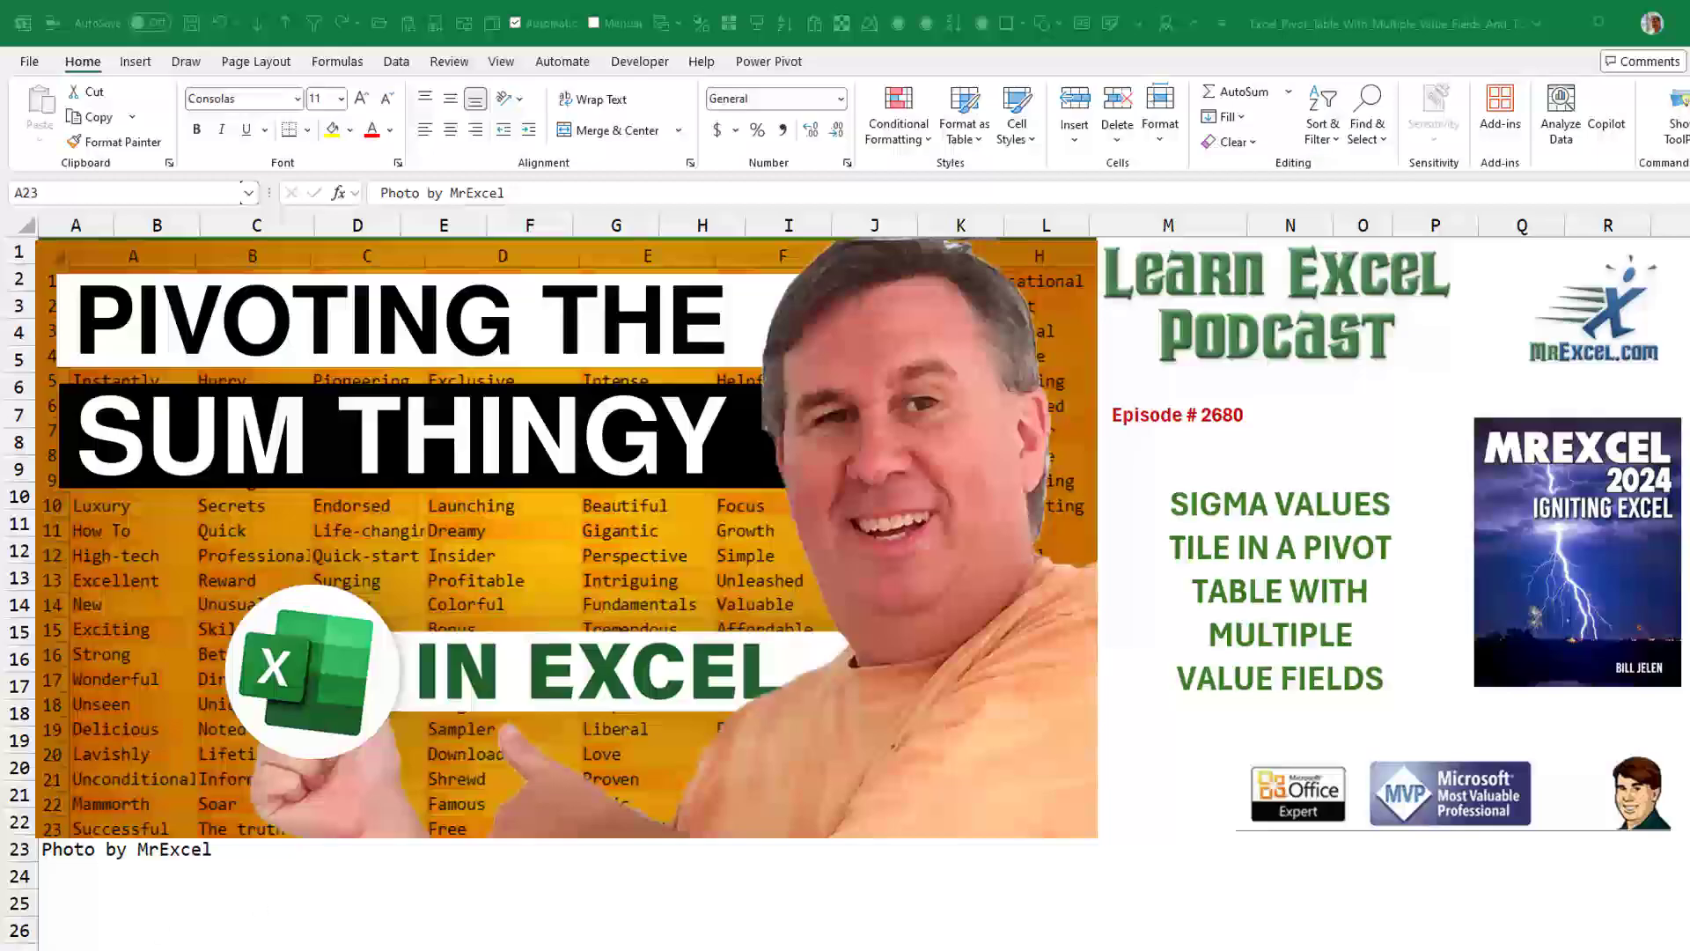
Focus the workbook on Sheet2's pivot table of Sum of Quantity by Product (ABC, DEF, XYZ)
left_click(112, 849)
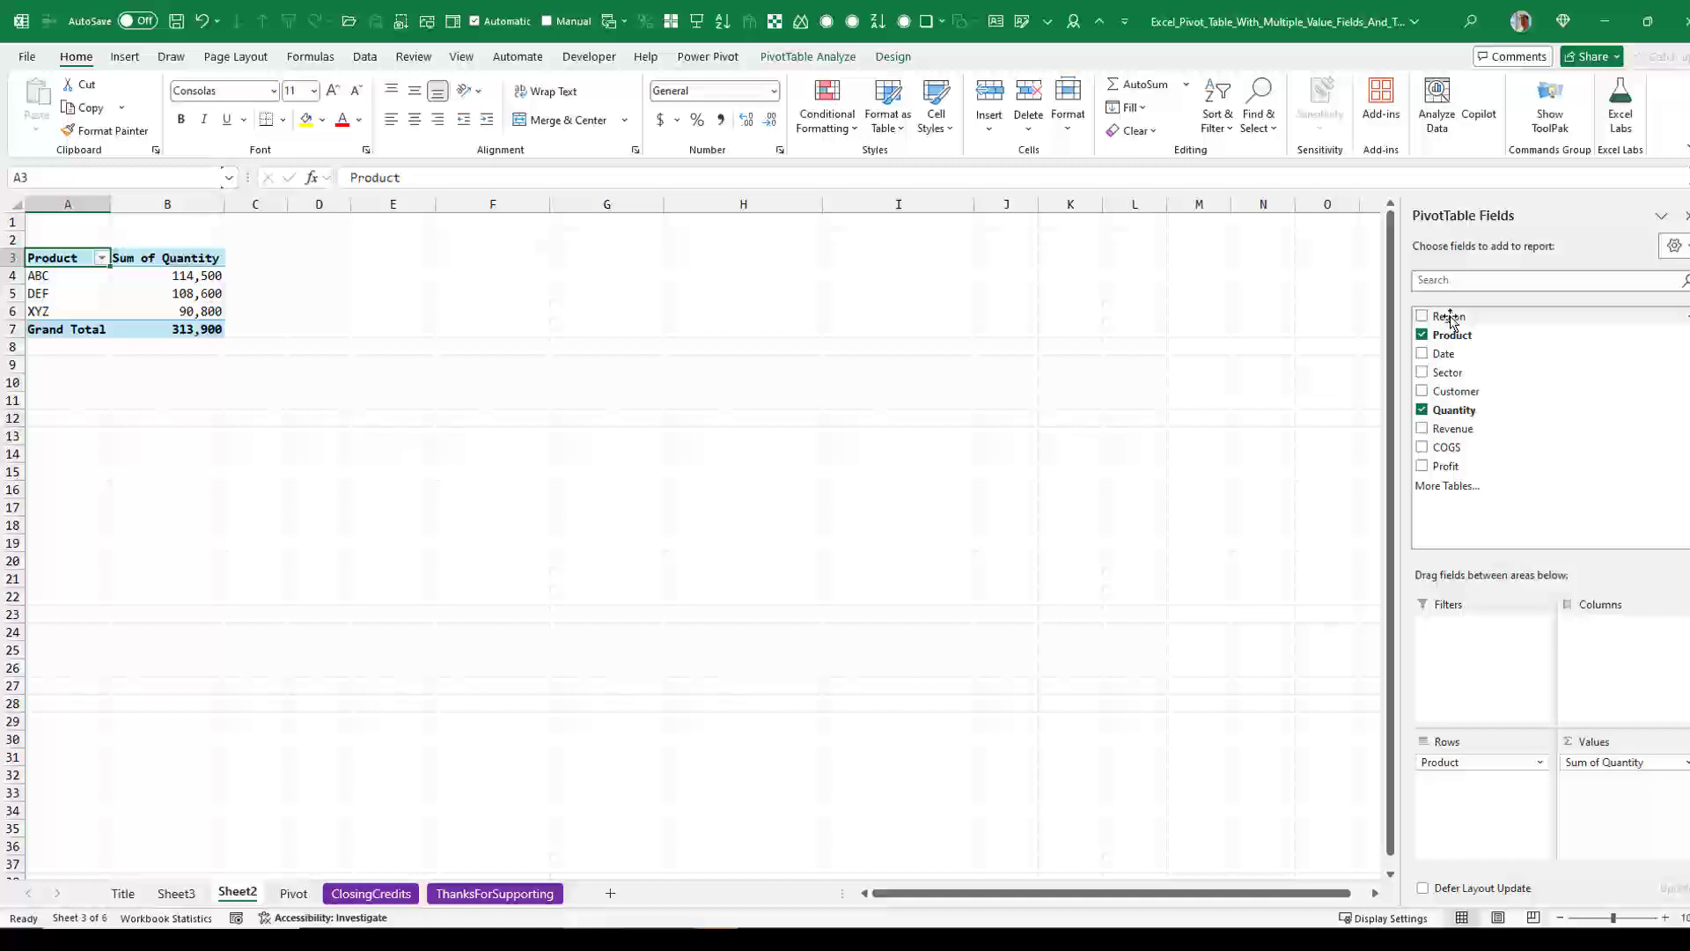
Add Region to Columns and Revenue to Values below Sum of Quantity
left_click_drag(1451, 316, 1593, 622)
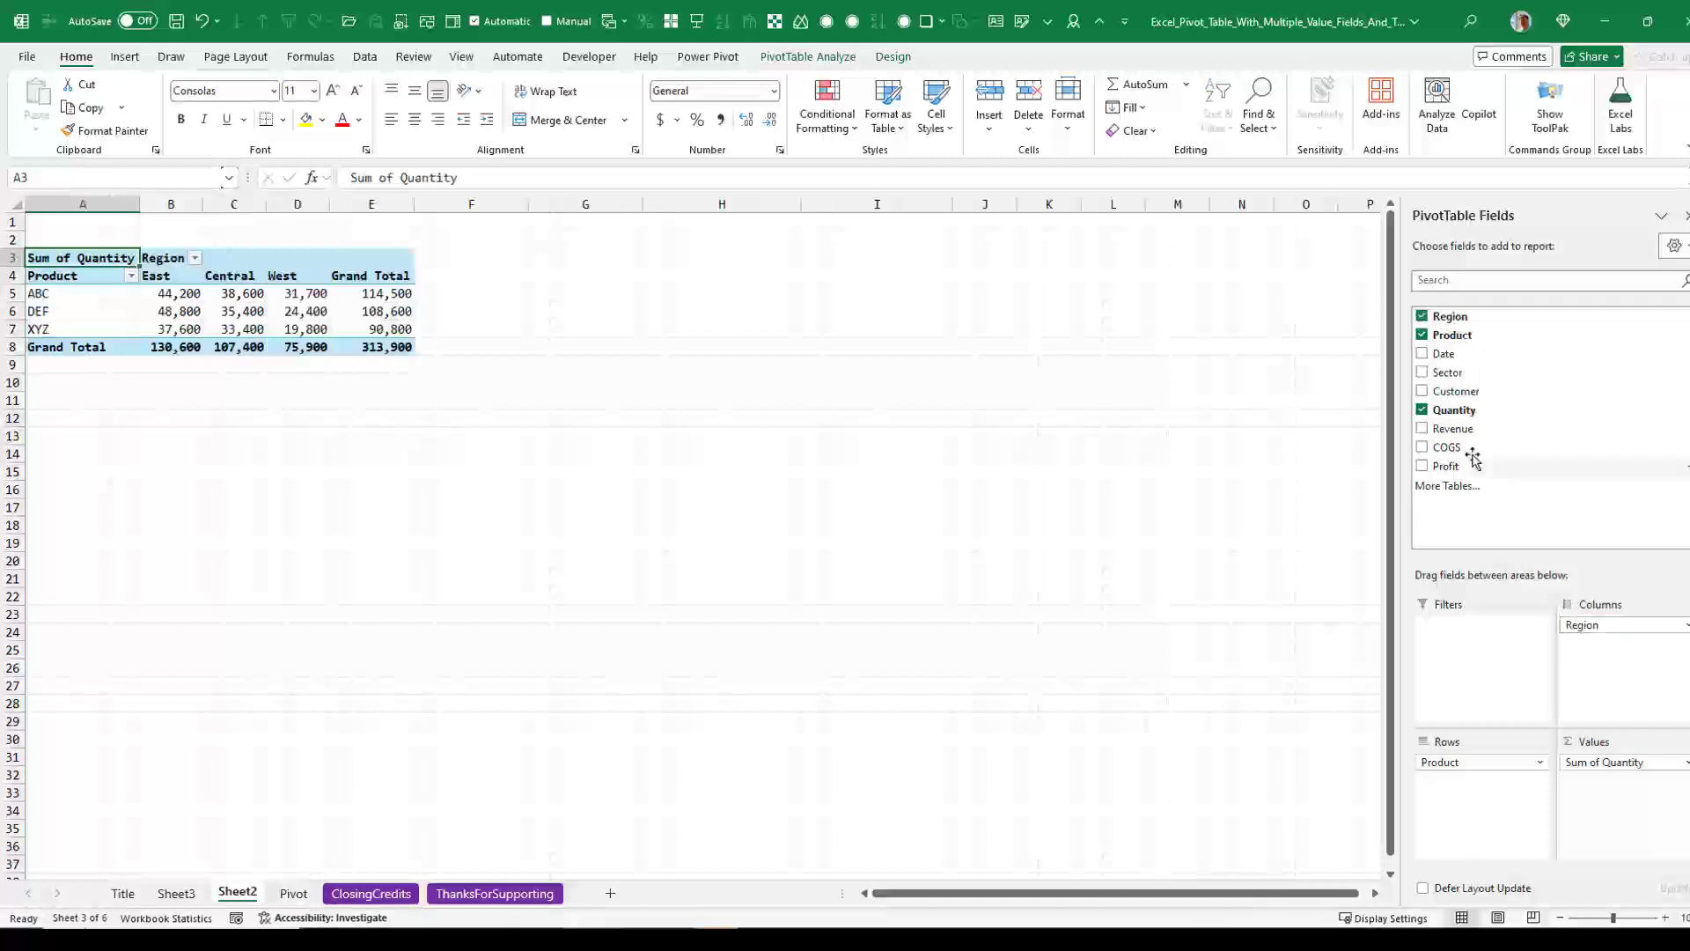
left_click_drag(1450, 434, 1602, 789)
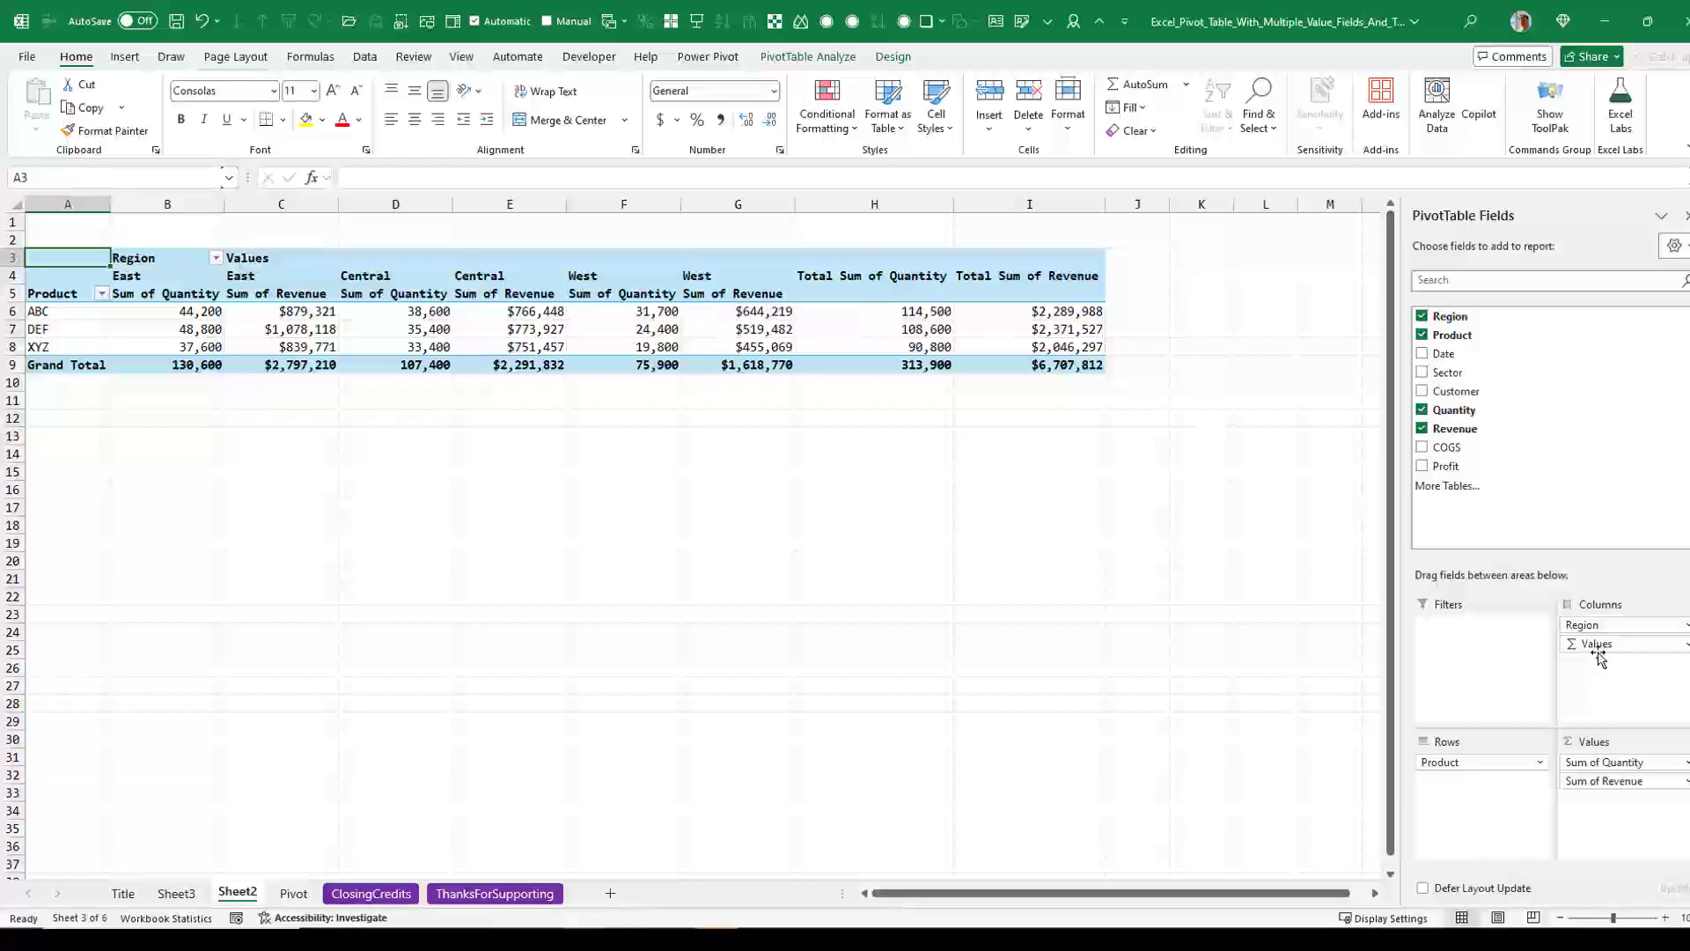
Move Σ Values above Region in Columns so measures lead, then regions
left_click_drag(1599, 649, 1610, 624)
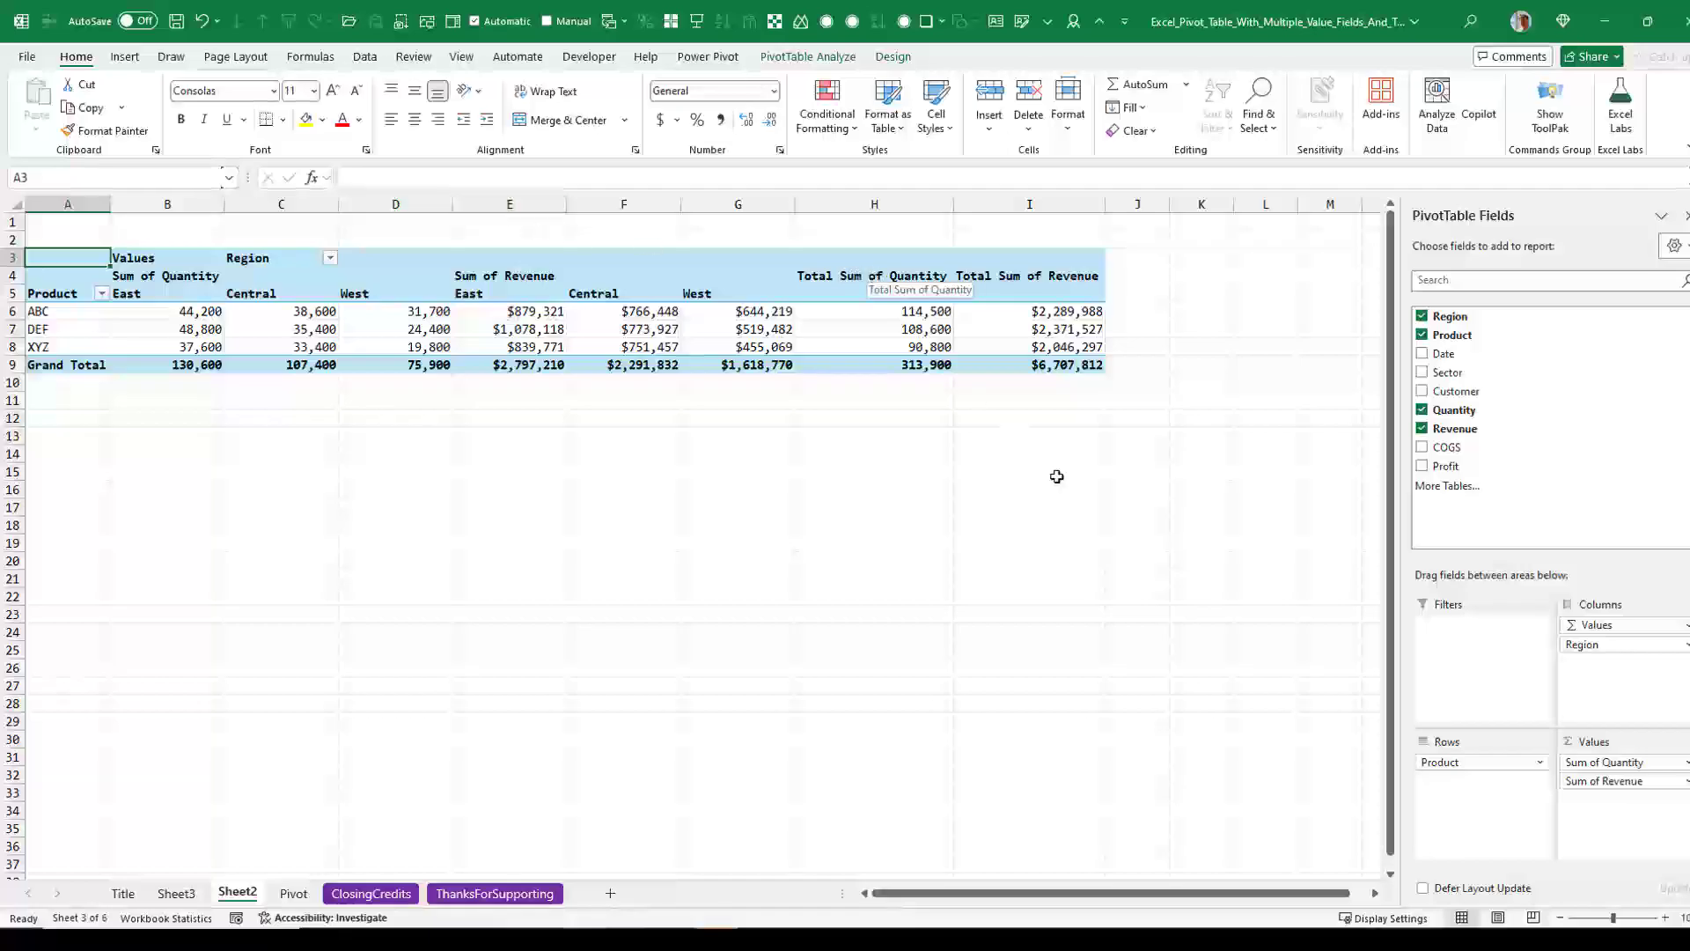
Move the values into Rows below Product, autofit column A, and add Sector to Rows
left_click_drag(1578, 631, 1461, 762)
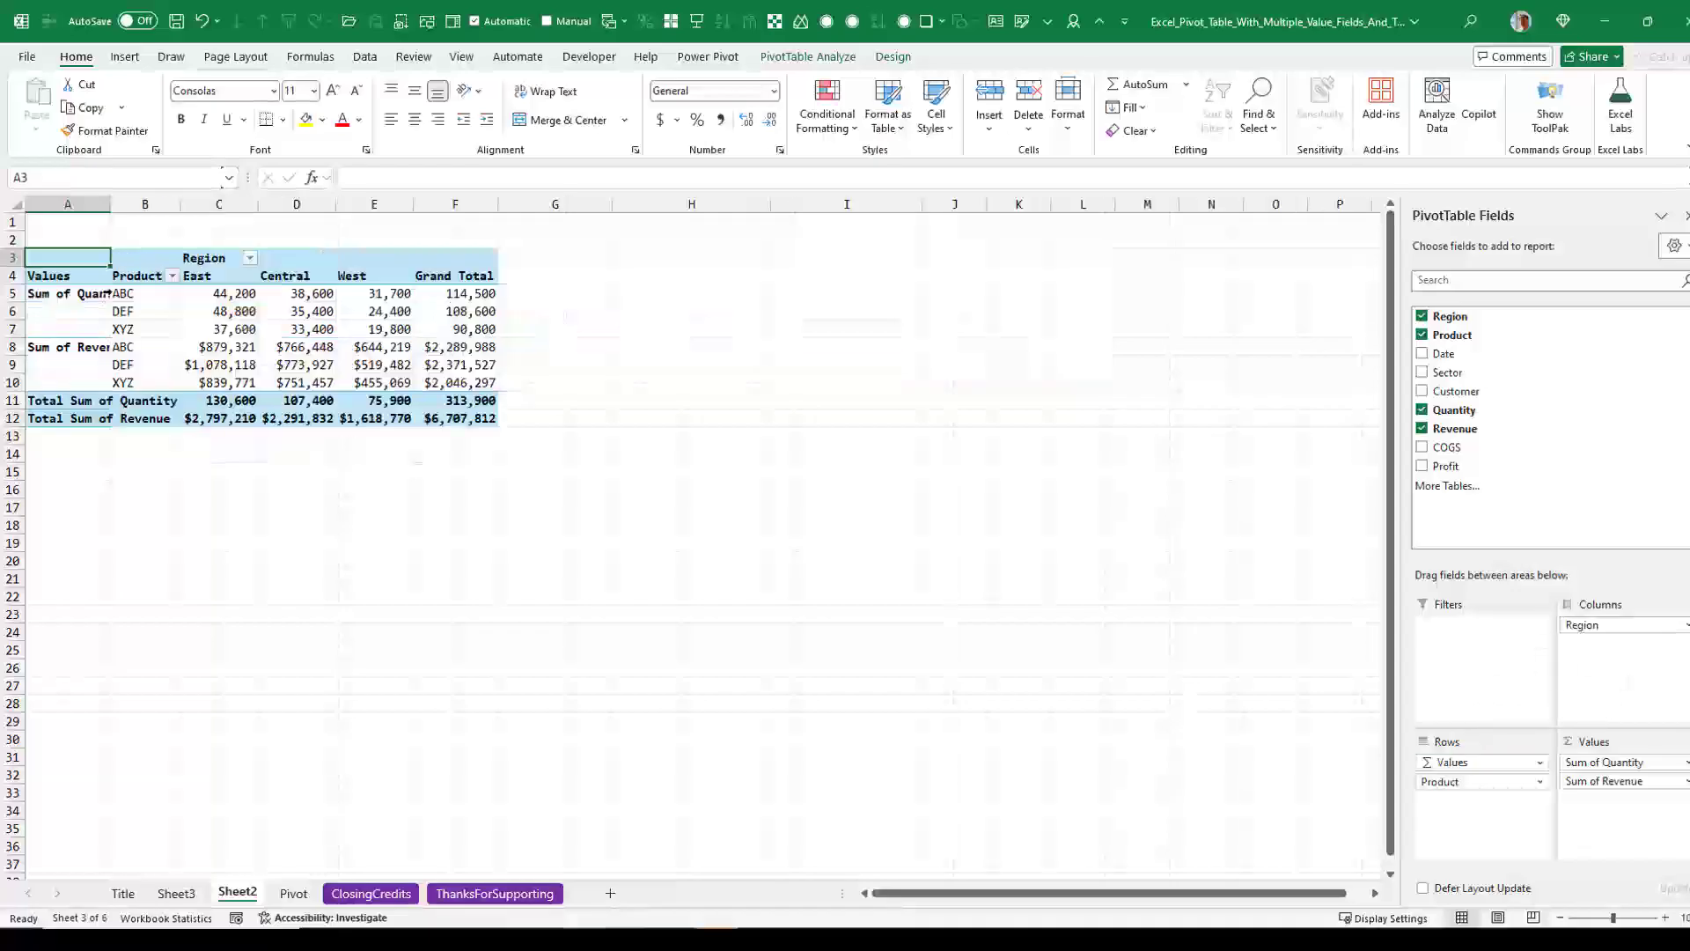
double_click(109, 206)
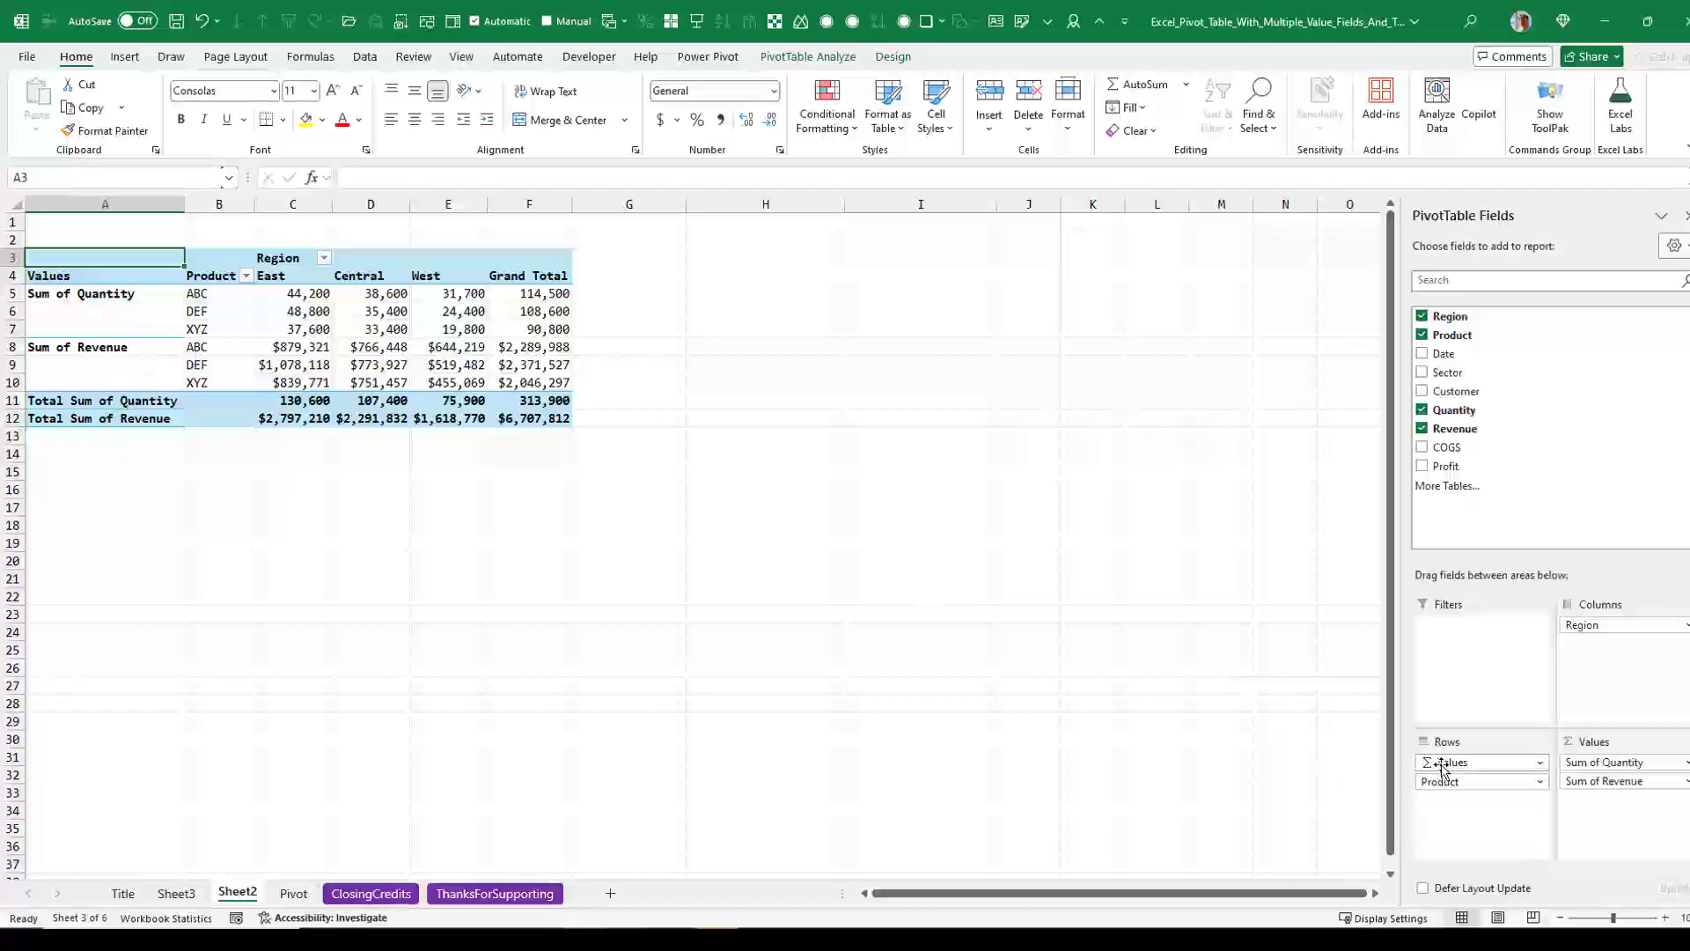
left_click_drag(1445, 762, 1436, 803)
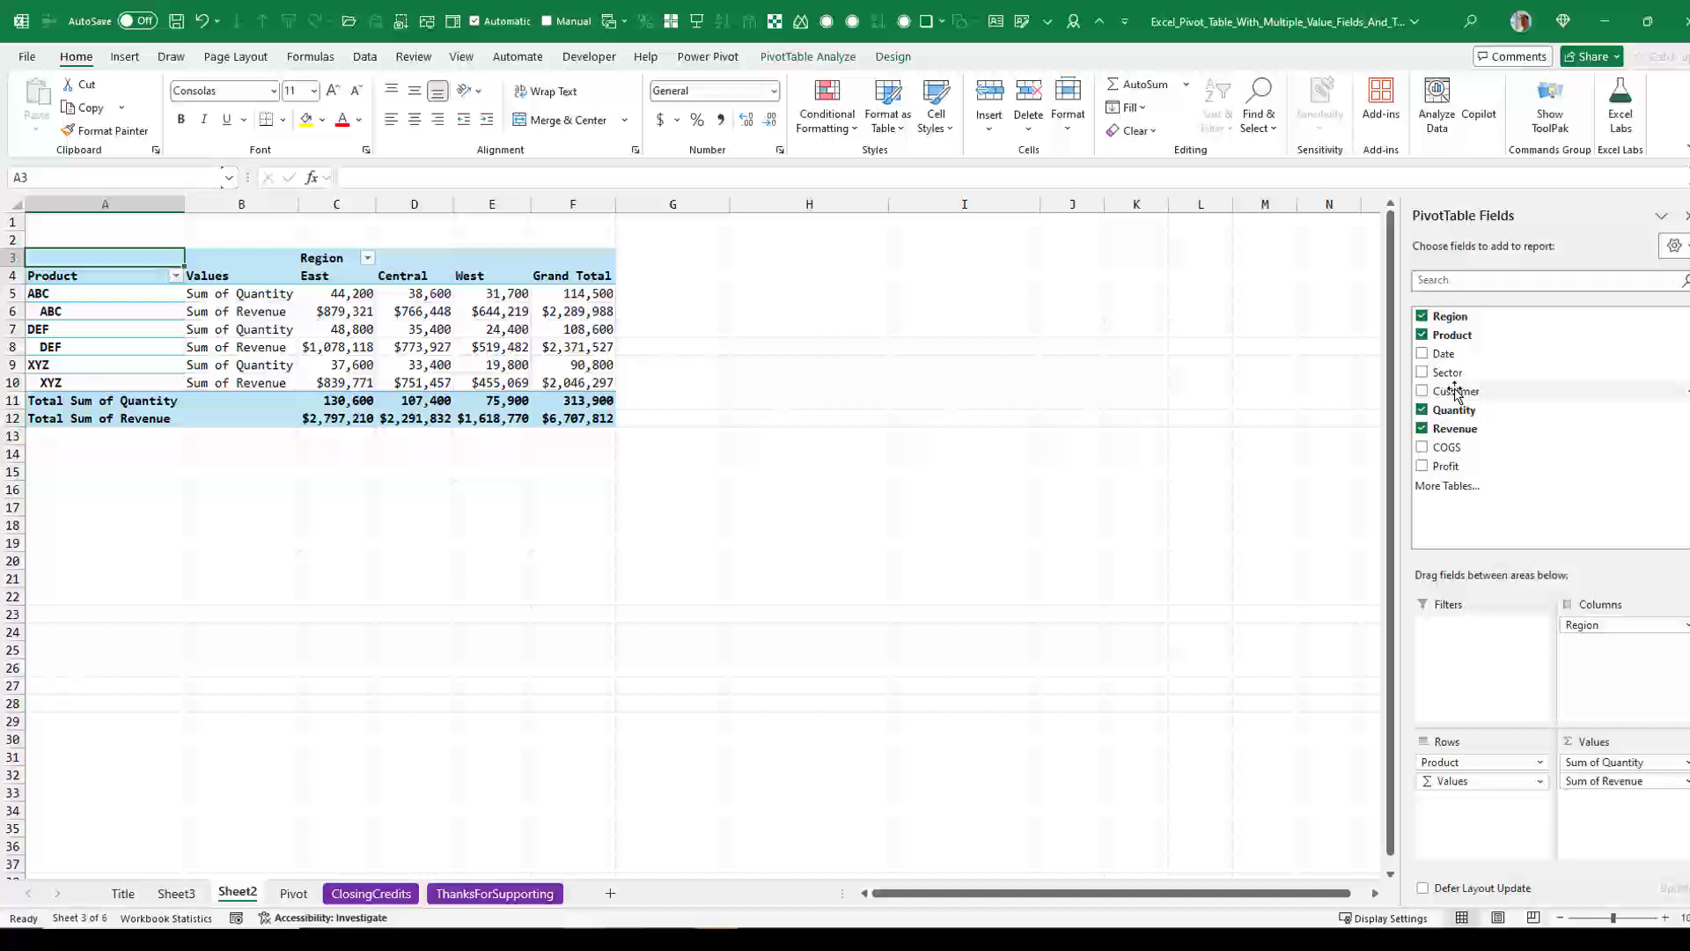
left_click_drag(1450, 373, 1451, 773)
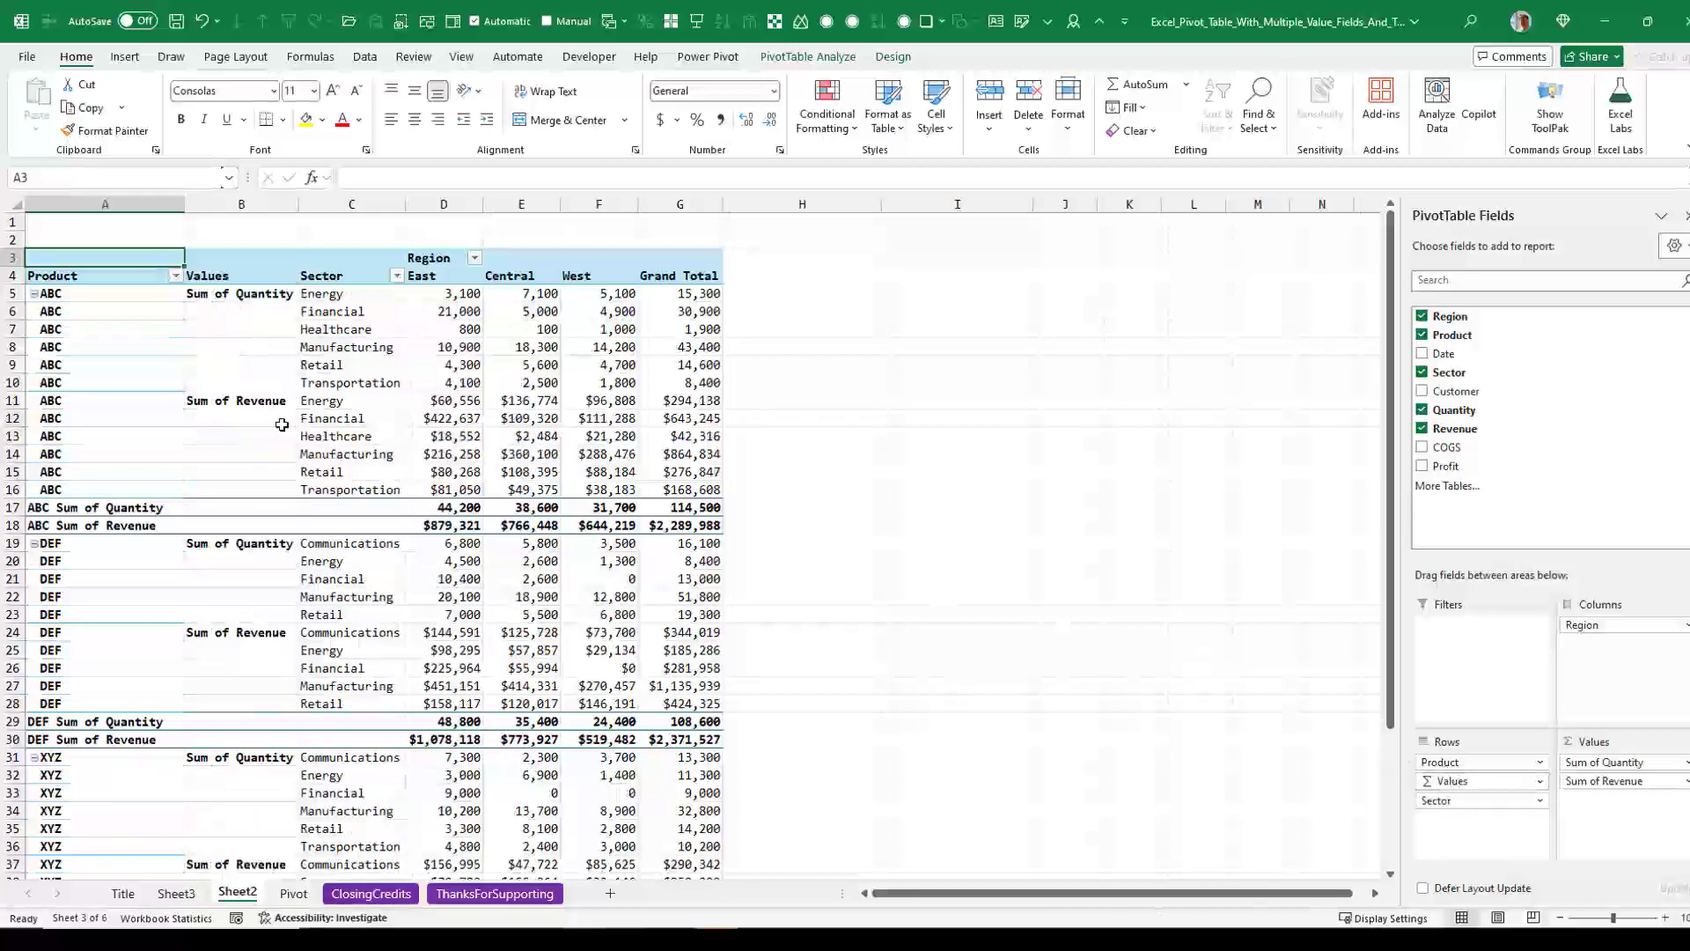
Remove Sector from Rows and return Σ Values to Columns above Region
left_click_drag(1469, 801, 1543, 528)
left_click_drag(1476, 779, 1607, 621)
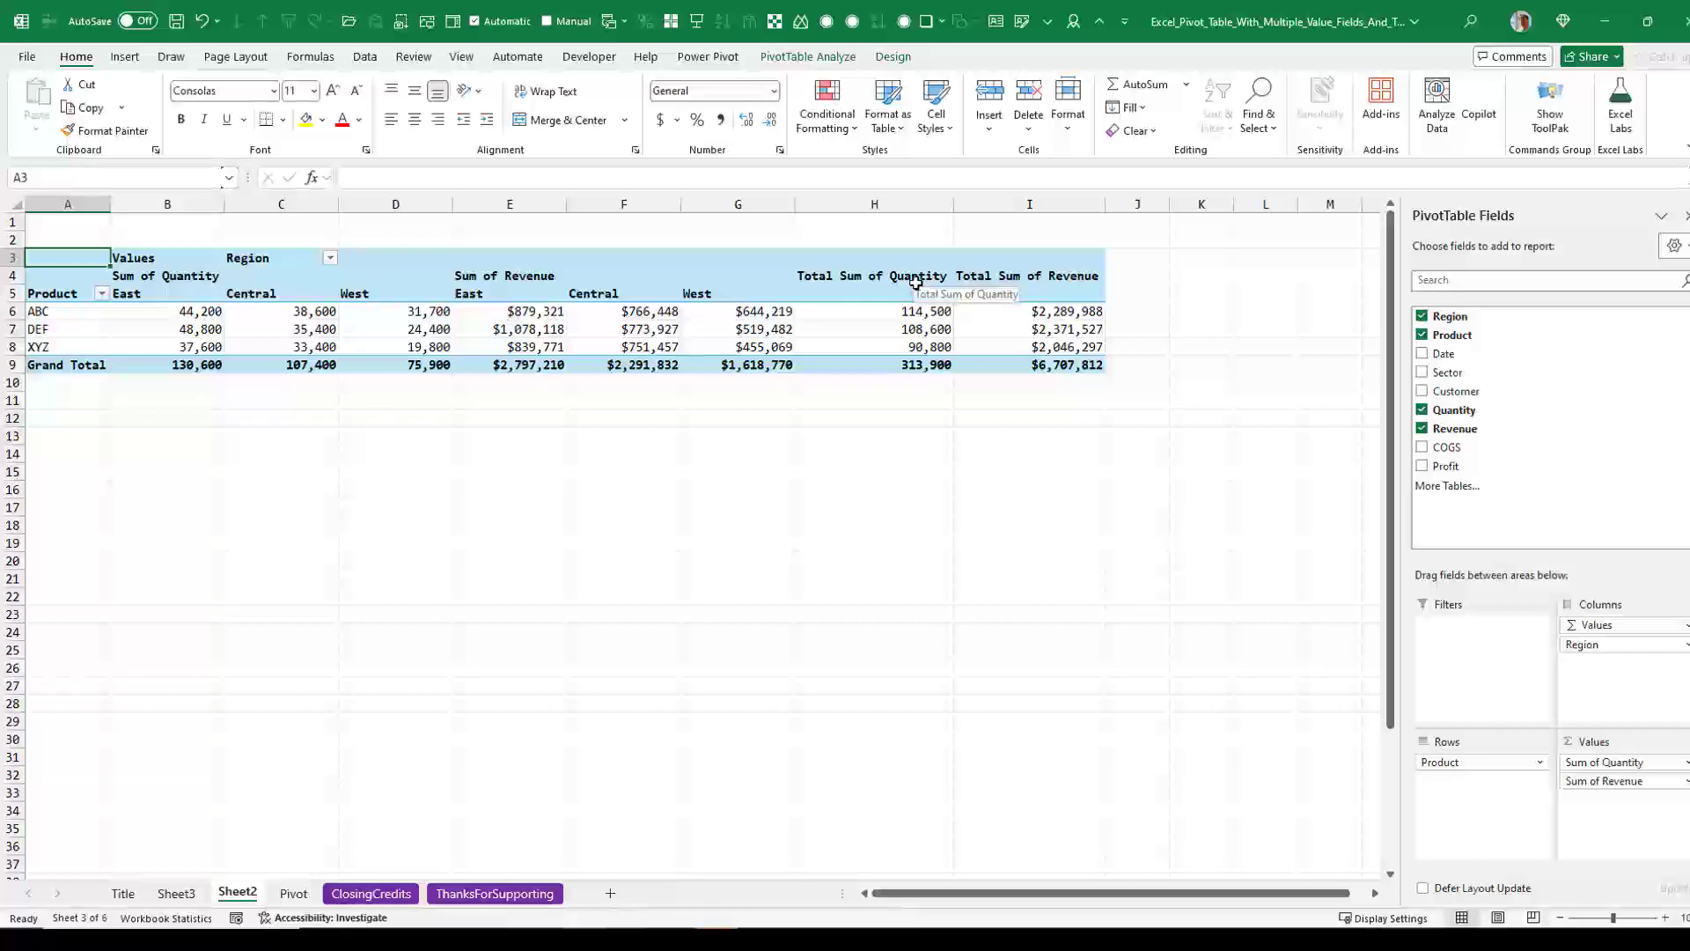
From the Pivot sheet, insert a Data Model pivot table on a new sheet with Product as rows
left_click(294, 894)
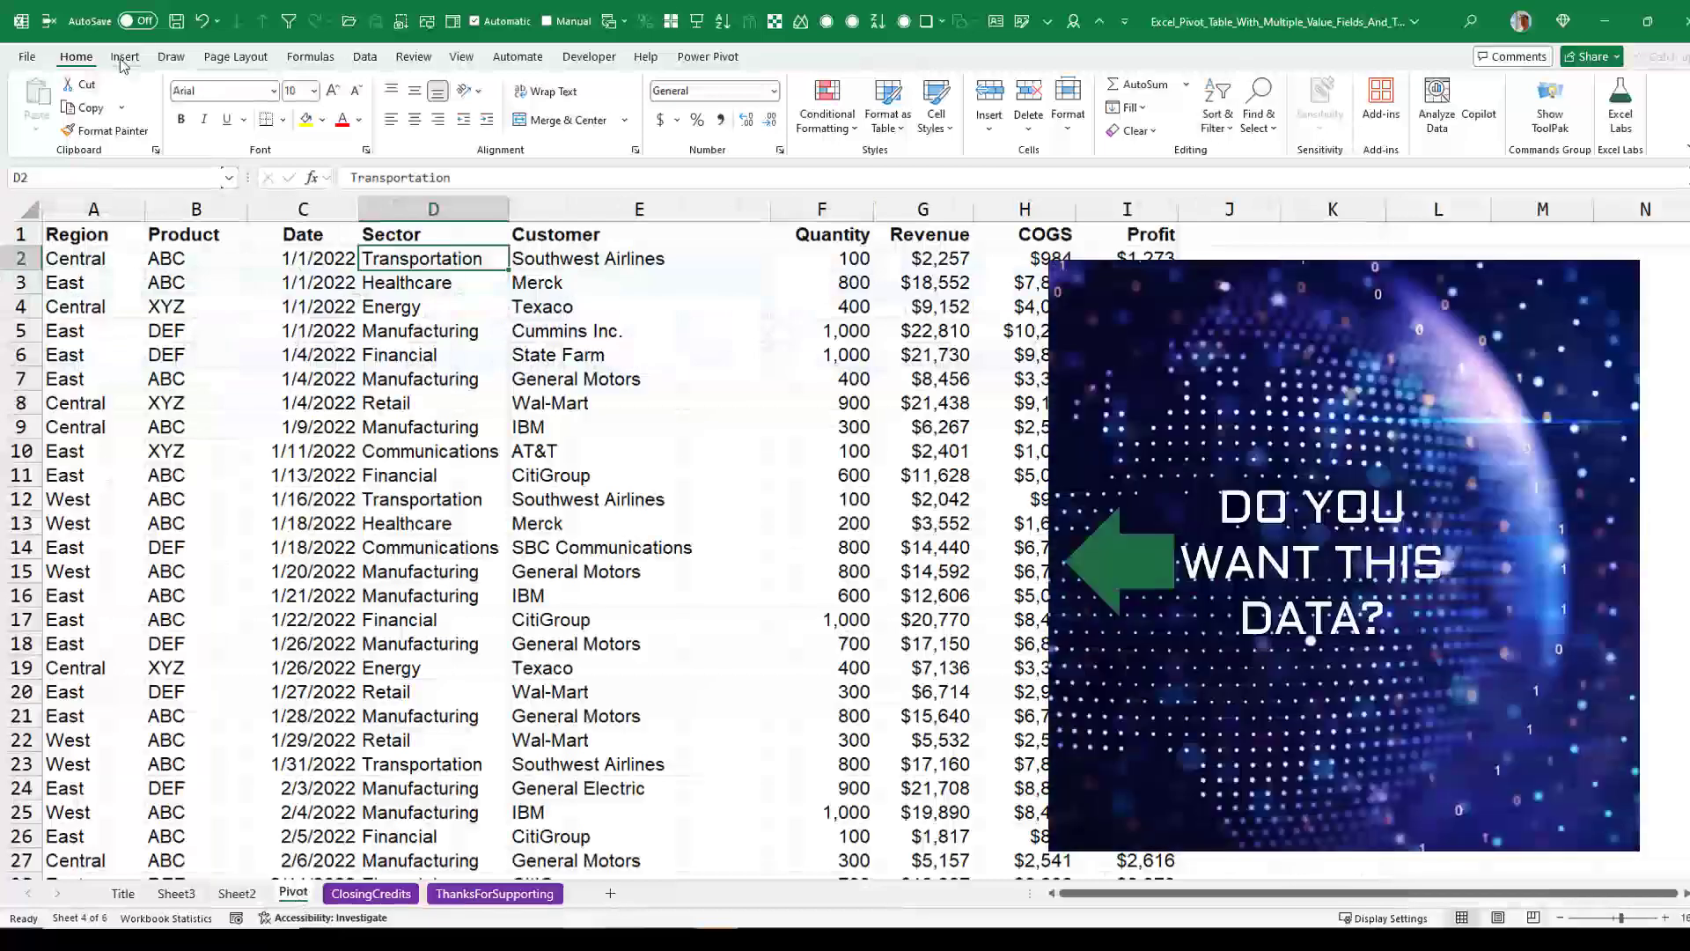
left_click(124, 56)
left_click(43, 97)
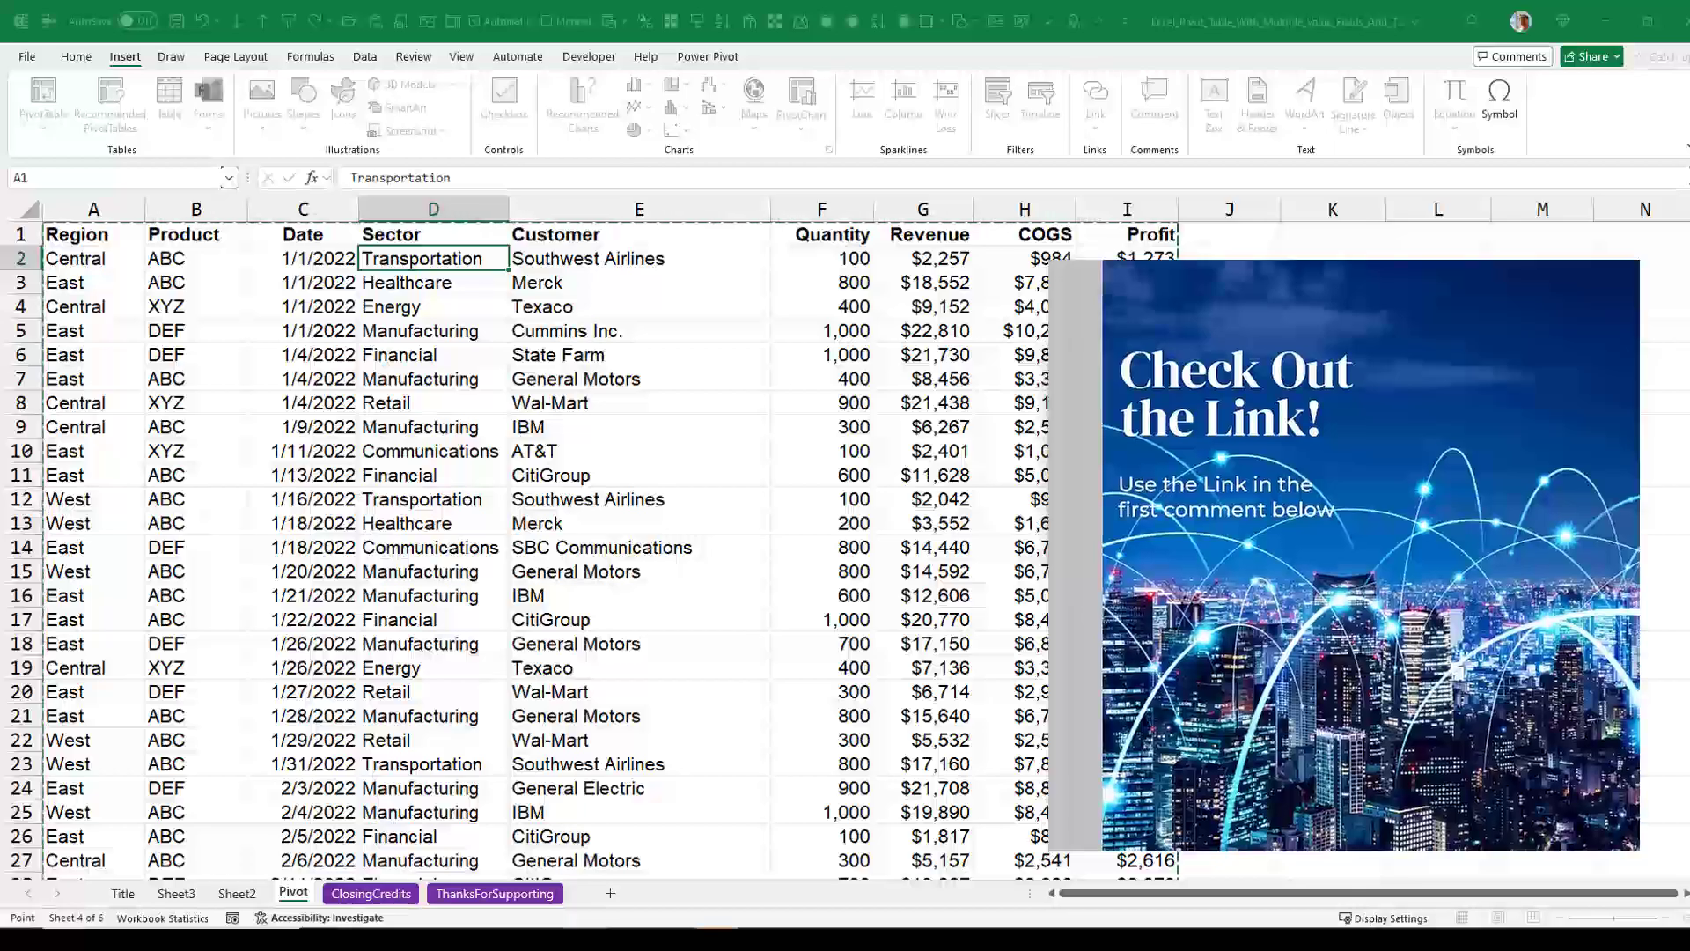
left_click(1290, 553)
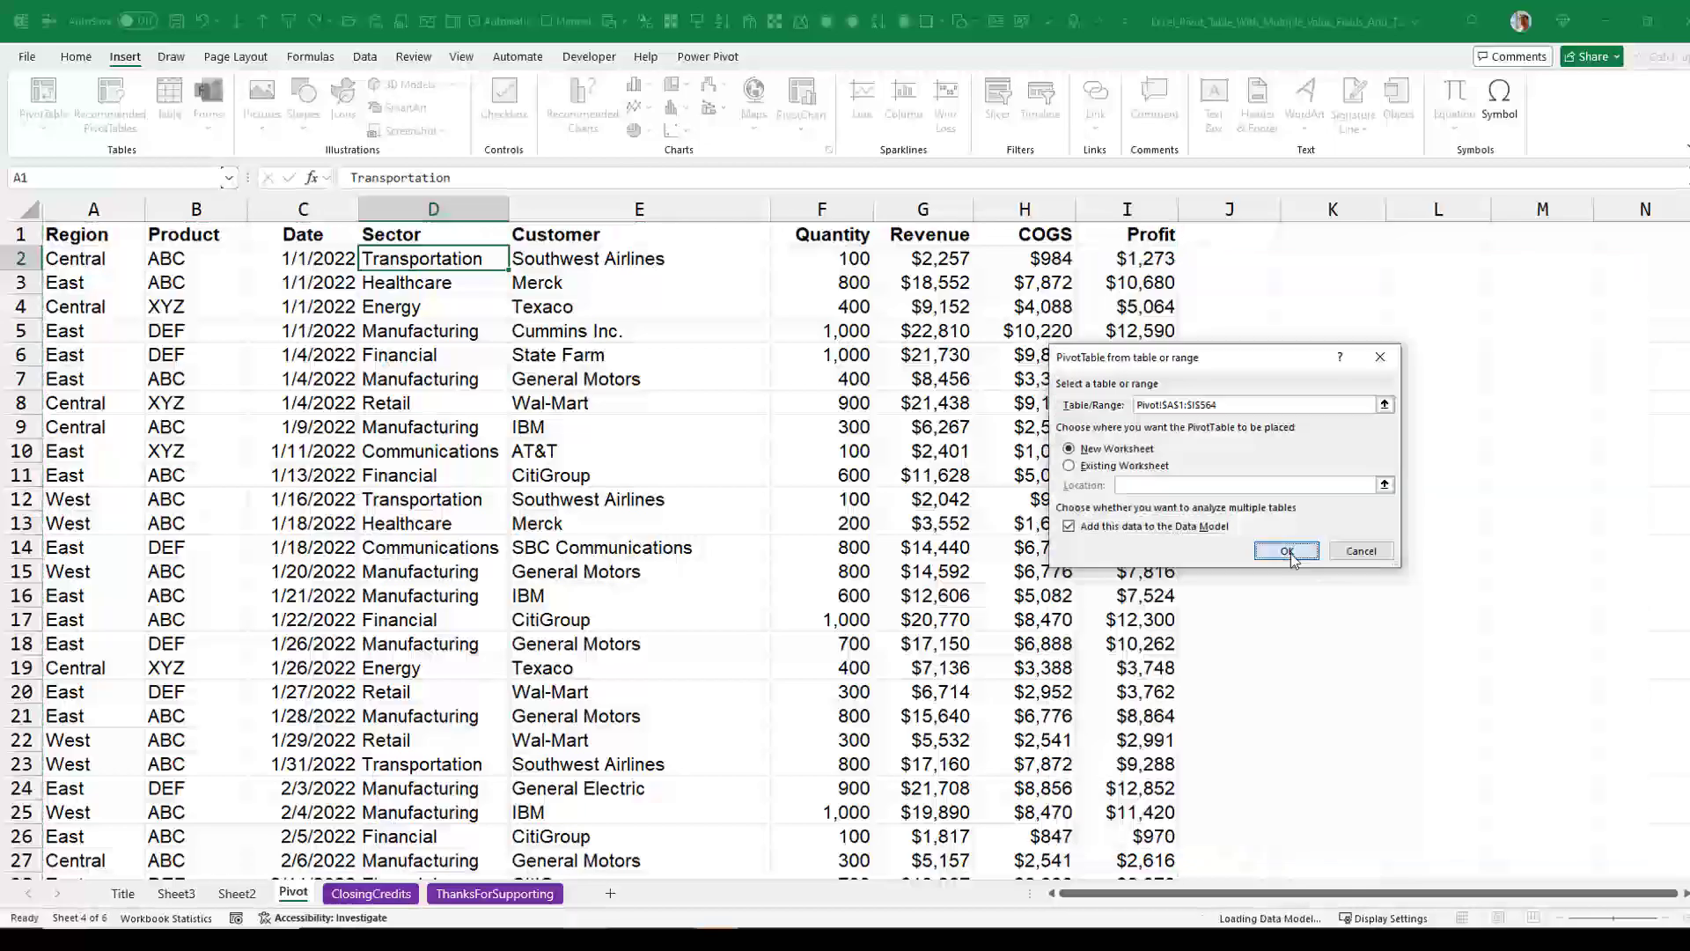
left_click(1452, 379)
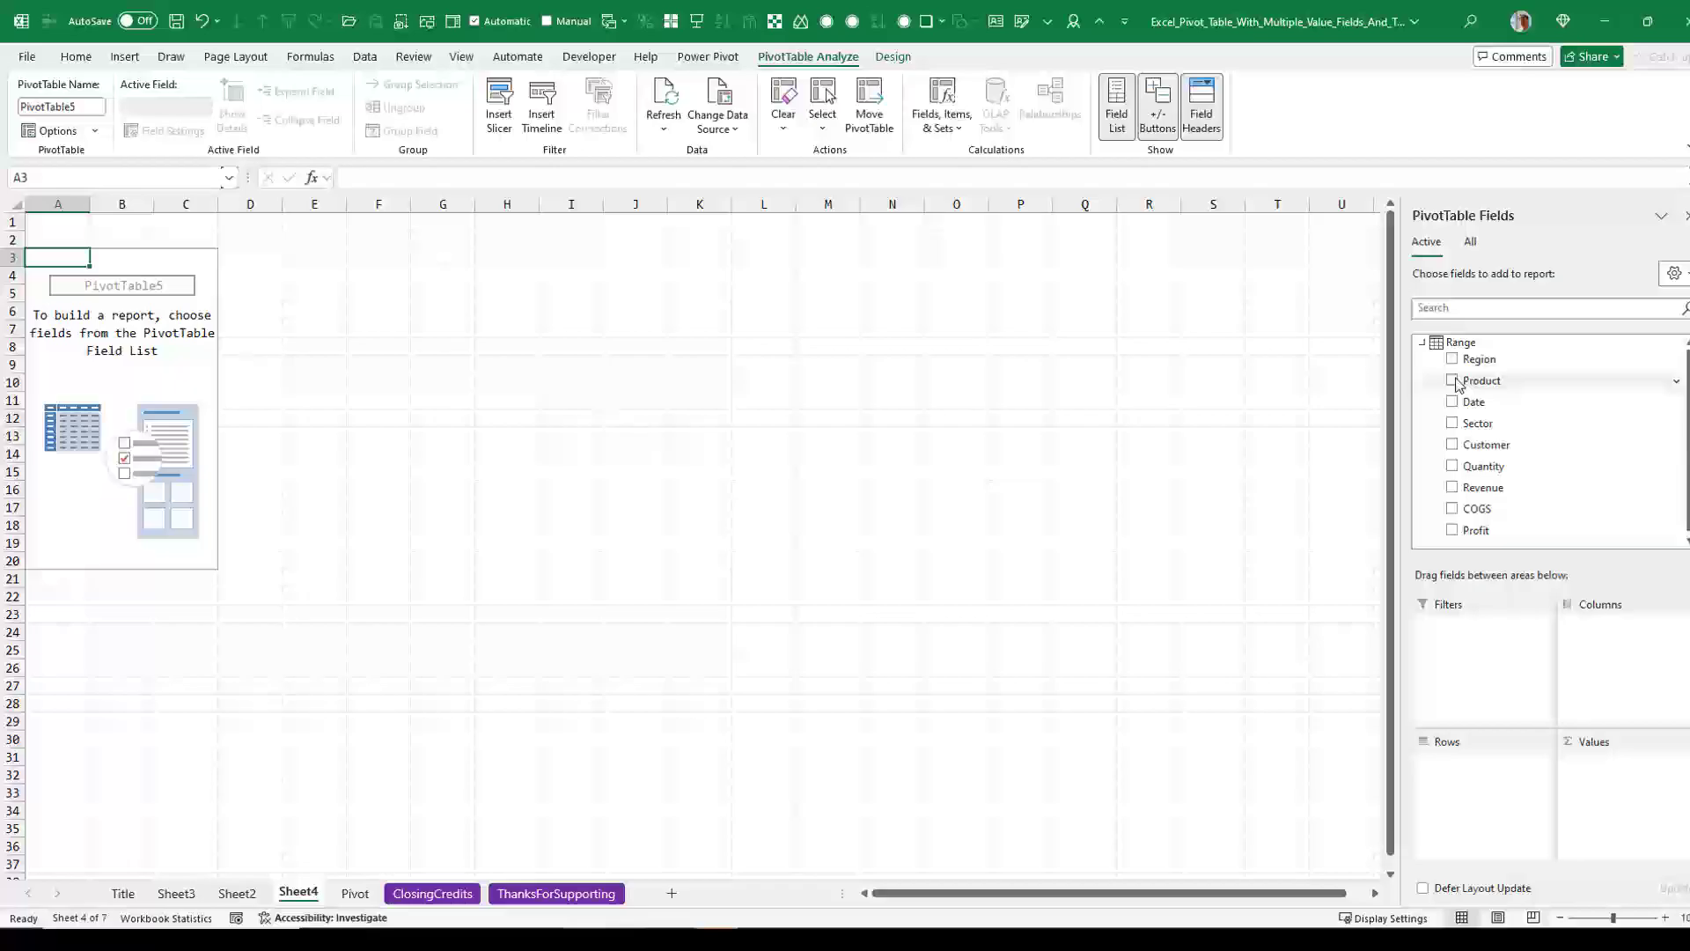
Put Region in Columns and sum both Quantity and Revenue
left_click_drag(1478, 368, 1624, 655)
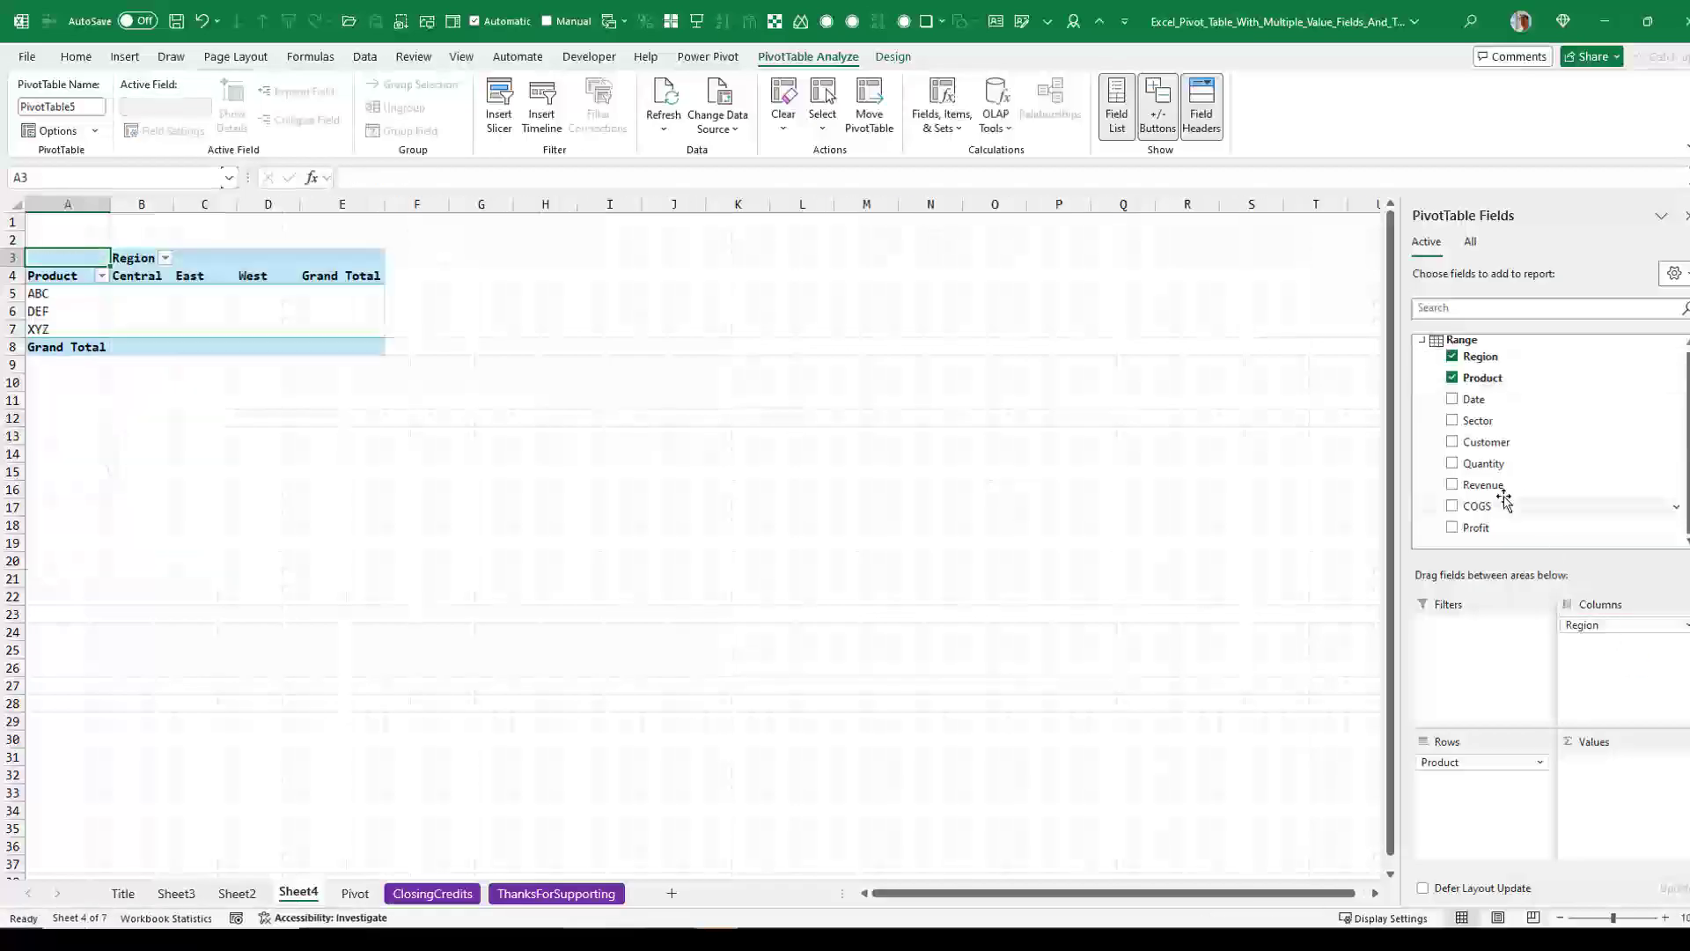
left_click(1453, 464)
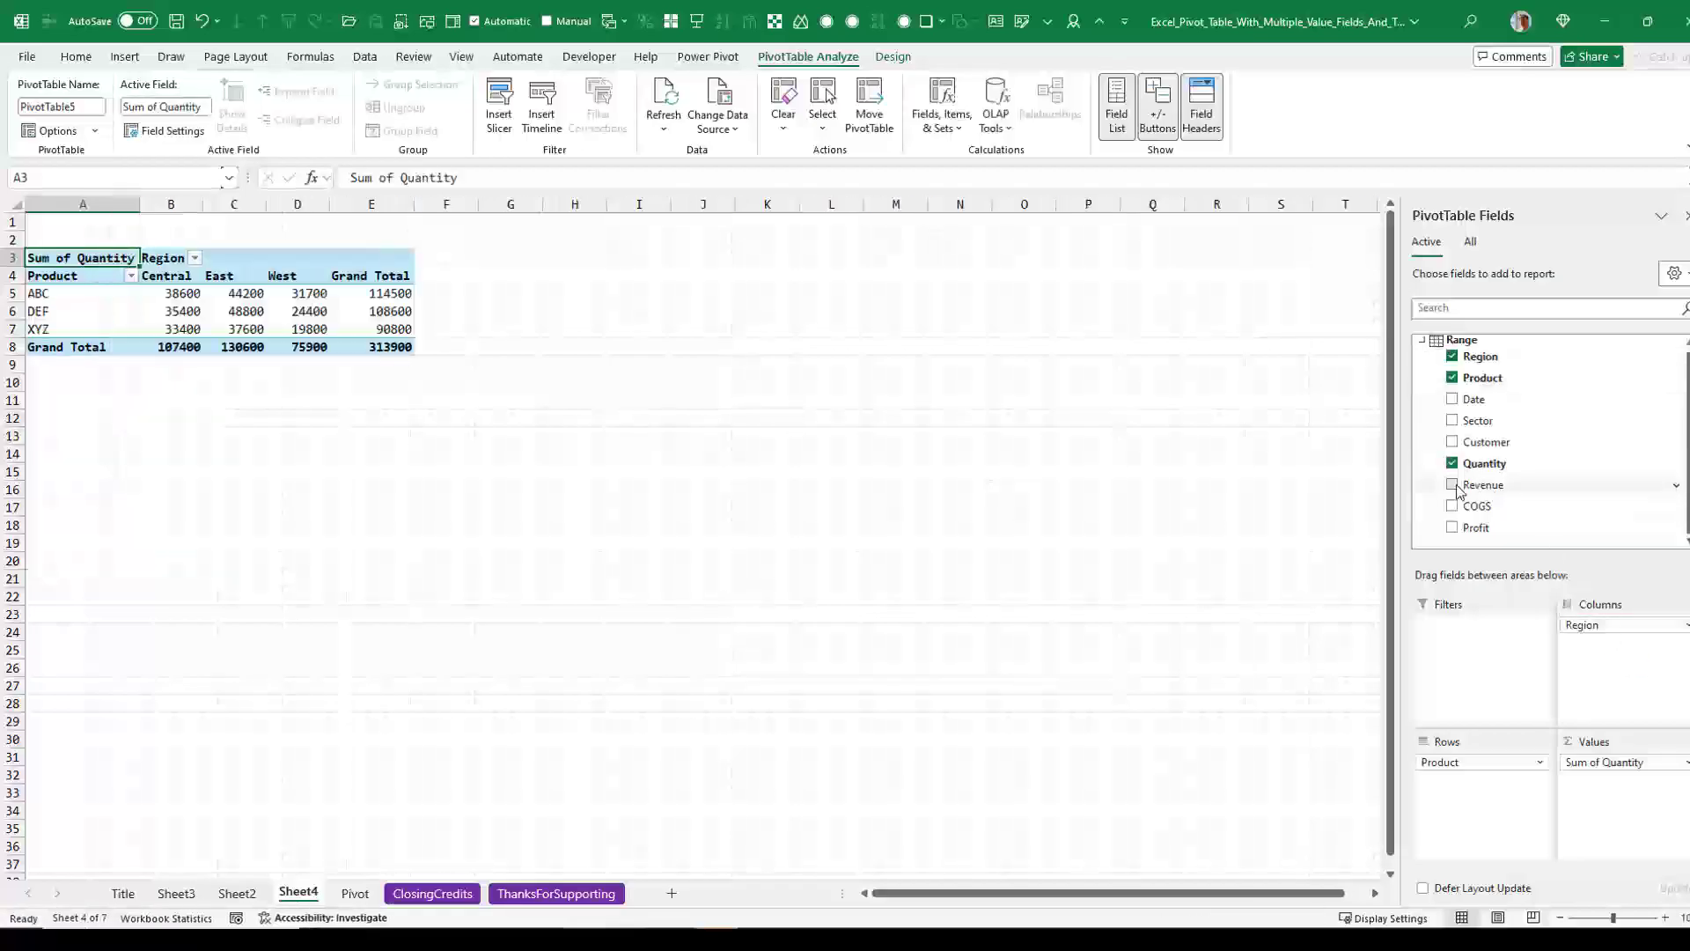
left_click(1453, 484)
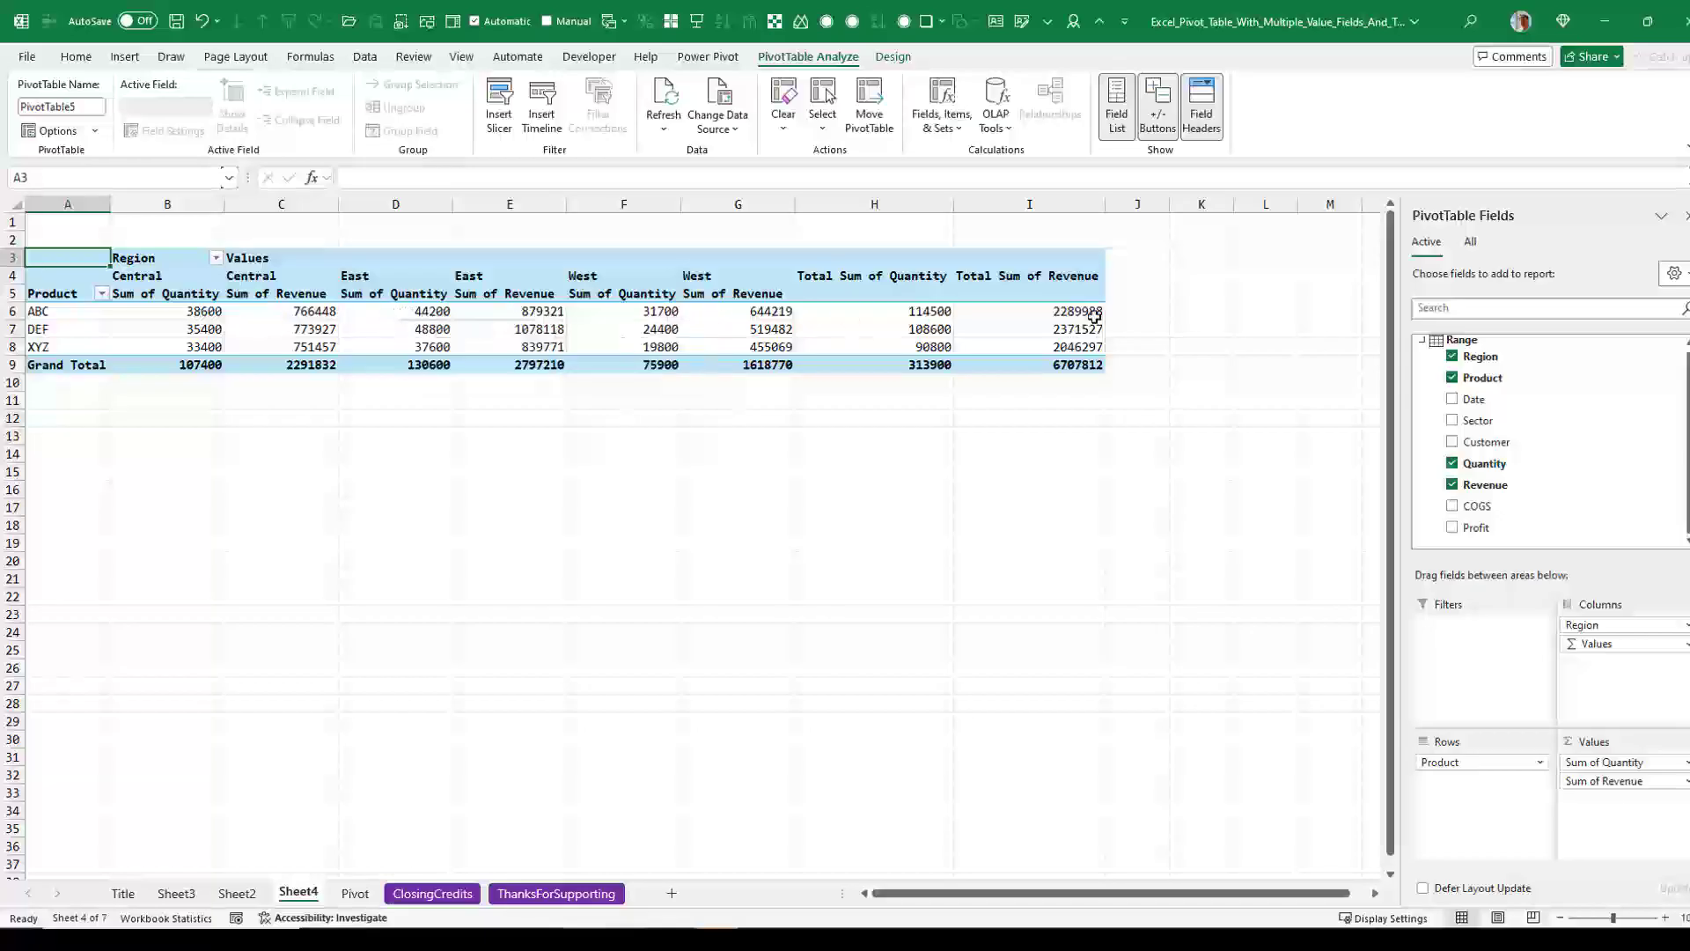
Move Σ Values above Region so columns group by measure, then region
mouse_move(1092, 317)
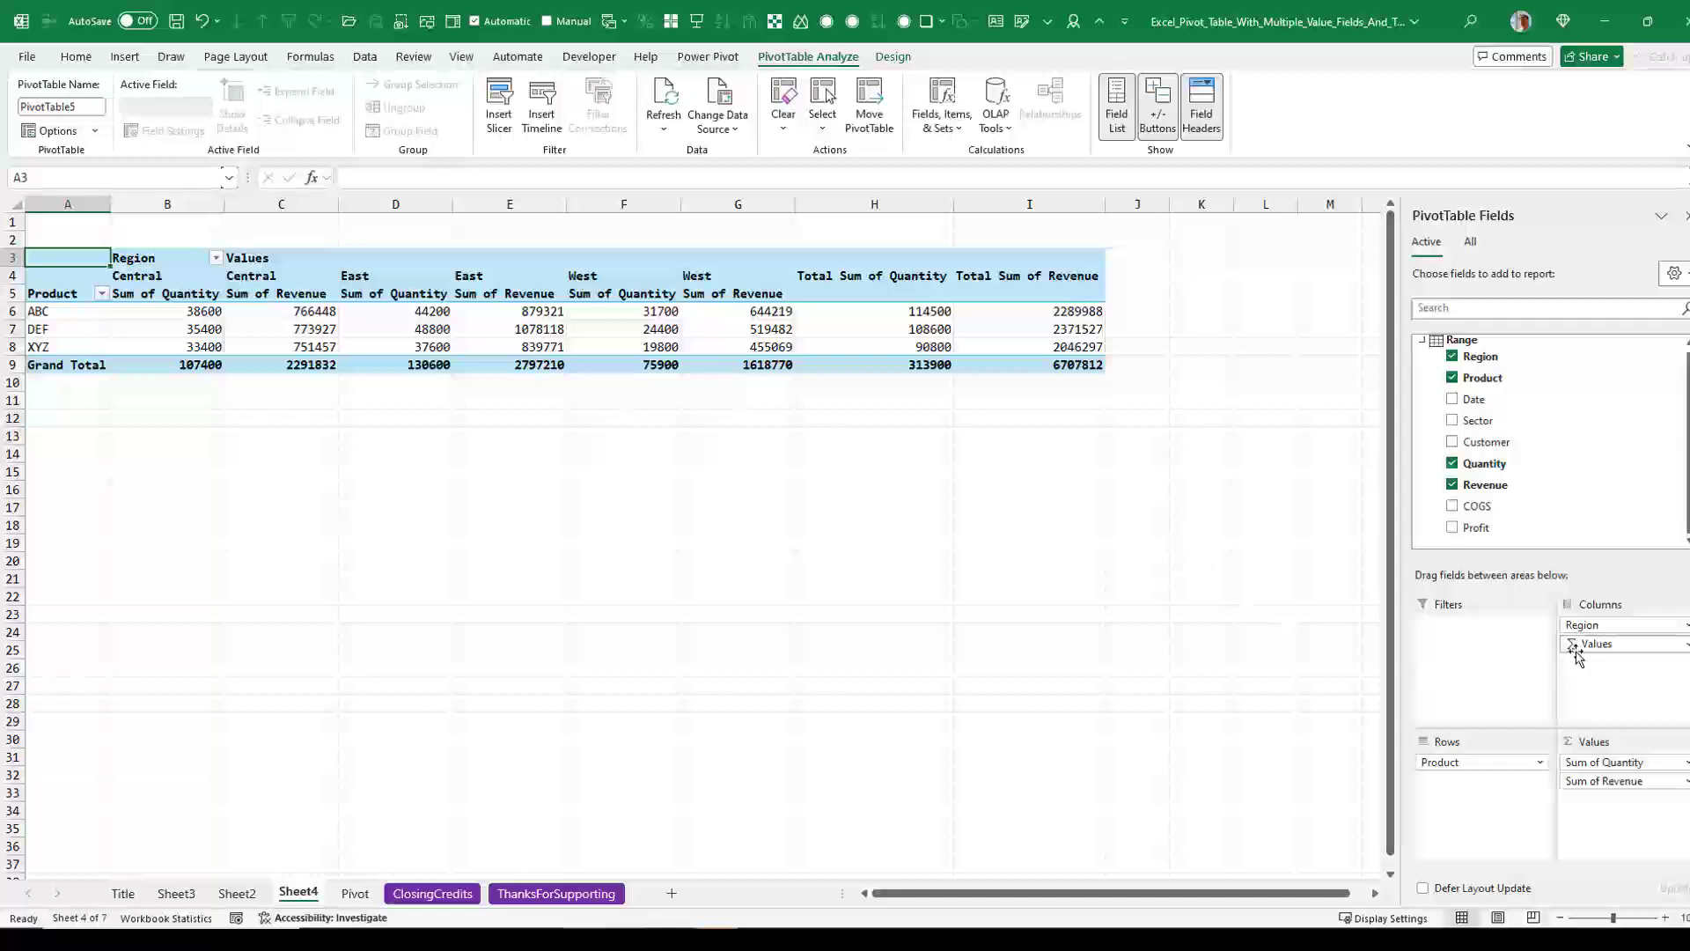
left_click_drag(1575, 651, 1589, 627)
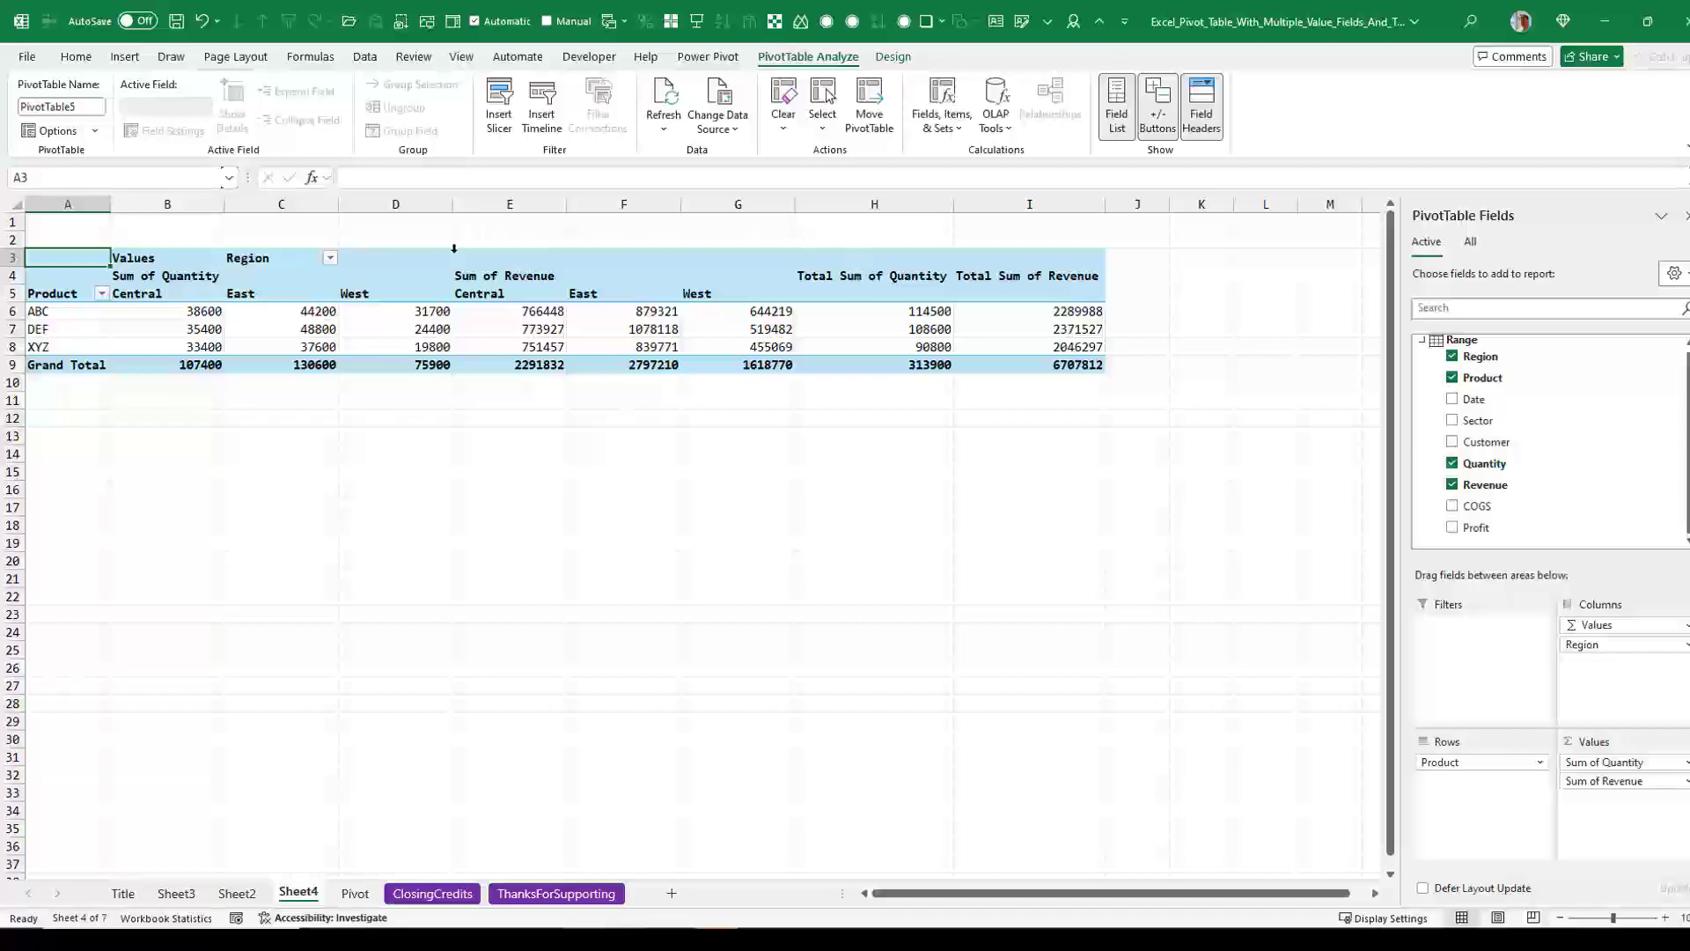
left_click(955, 130)
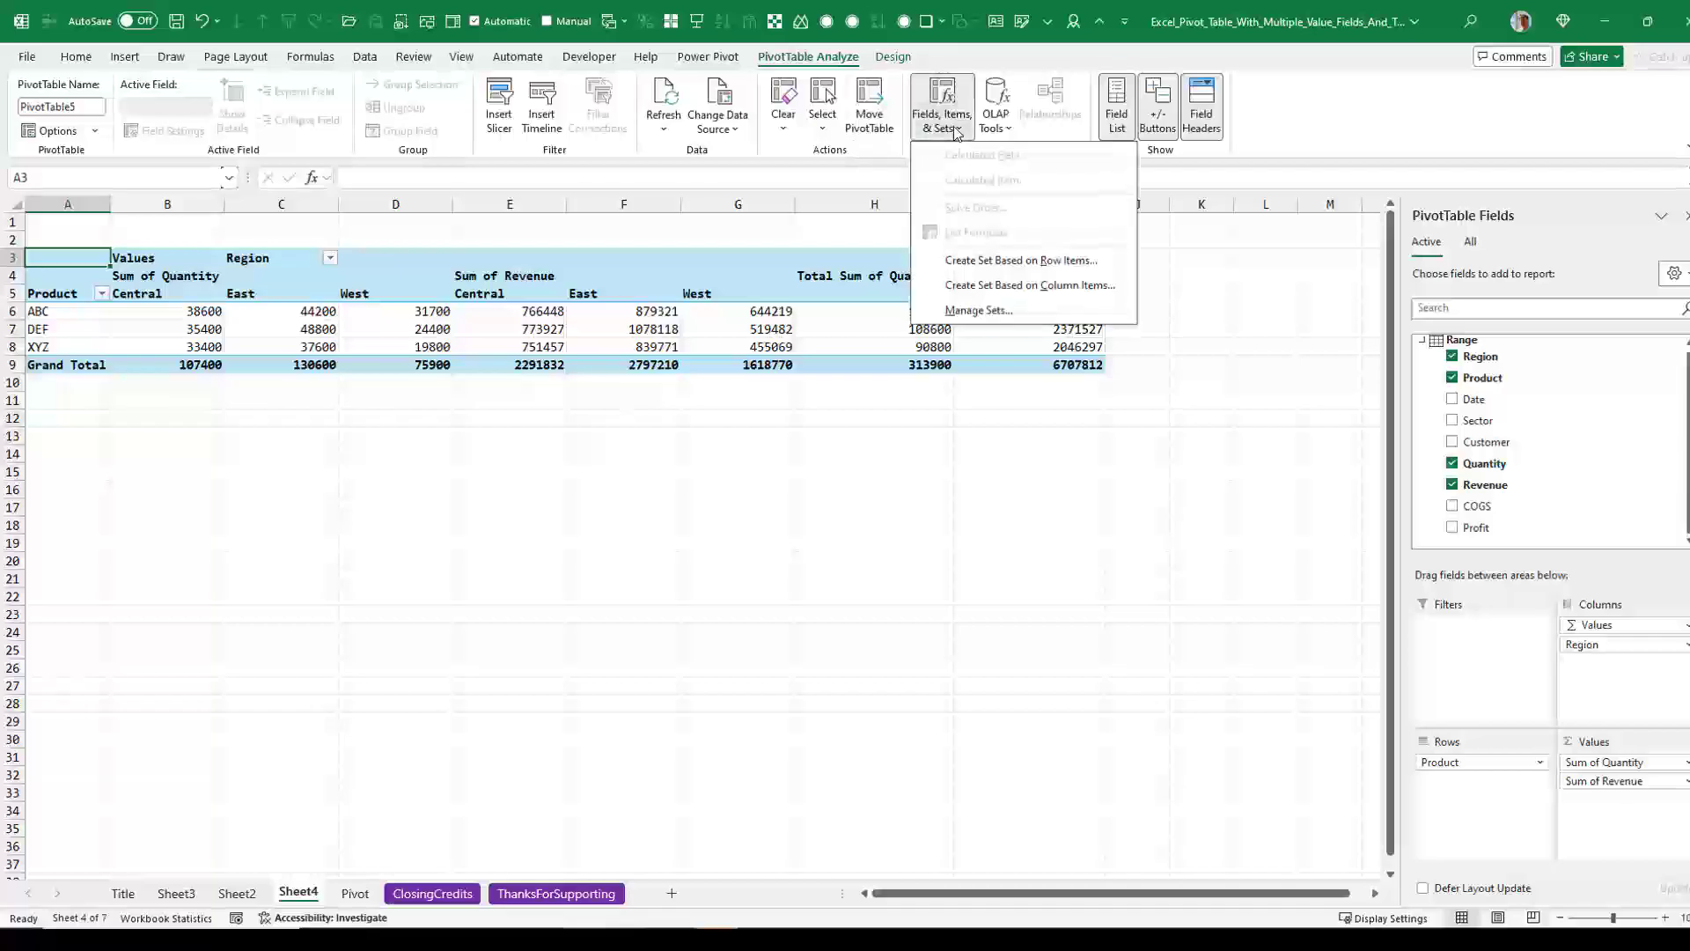
Create column set Set1 ordered East, Central, West, All for both Sum of Quantity and Sum of Revenue
left_click(979, 286)
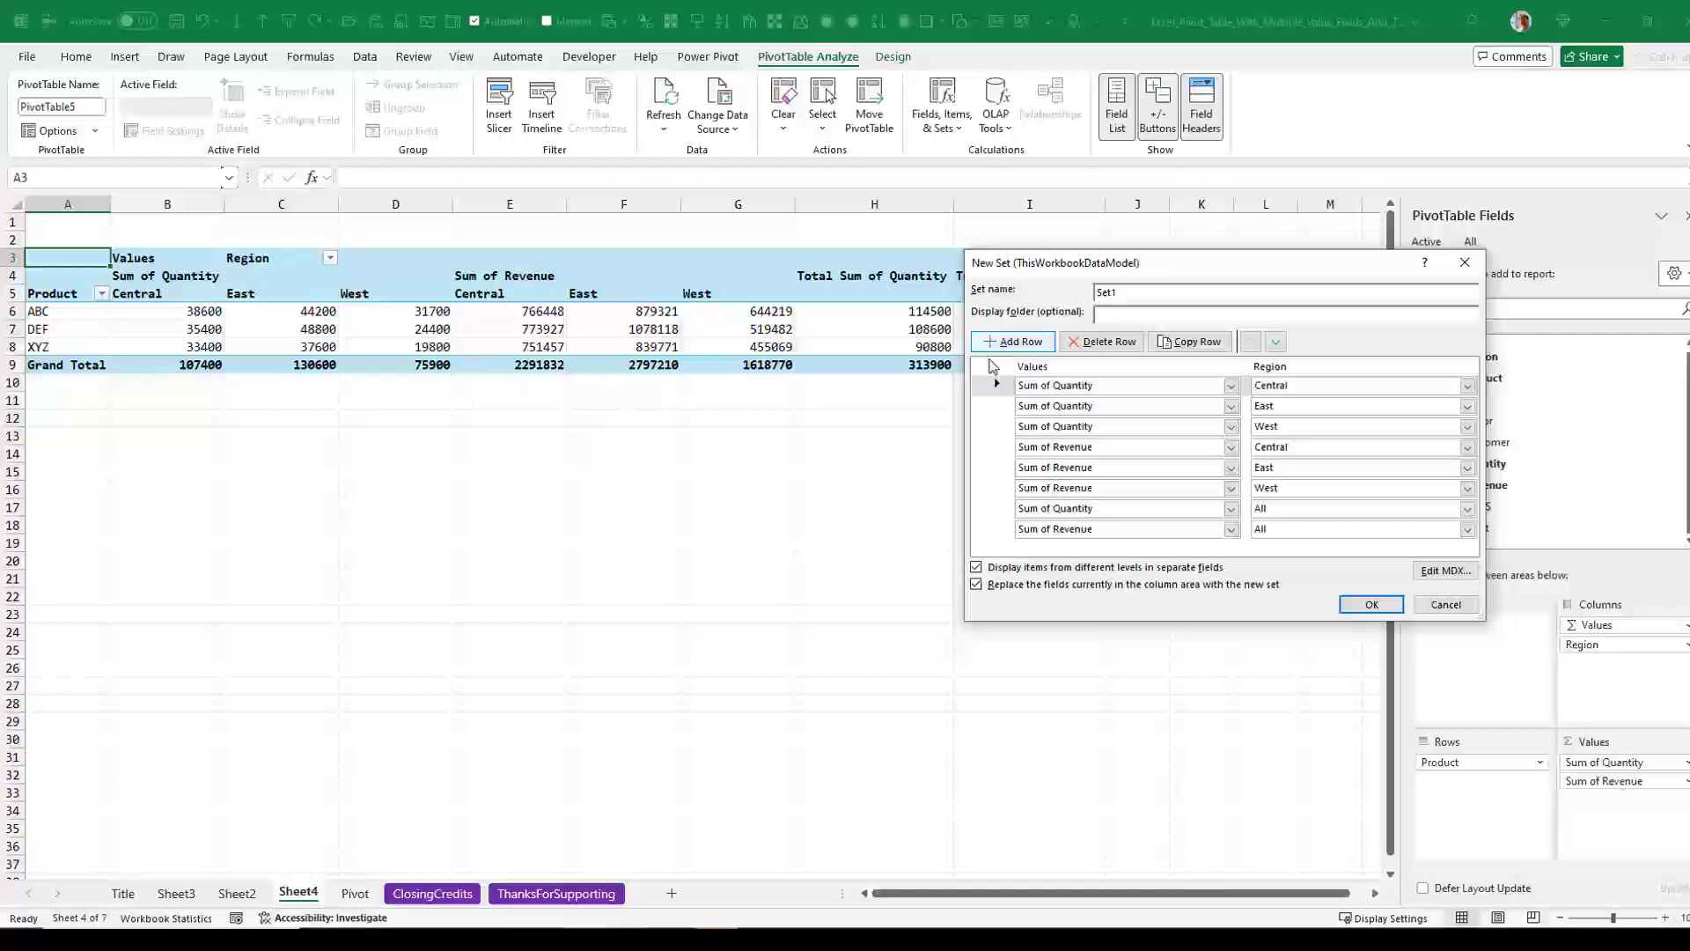
left_click(999, 509)
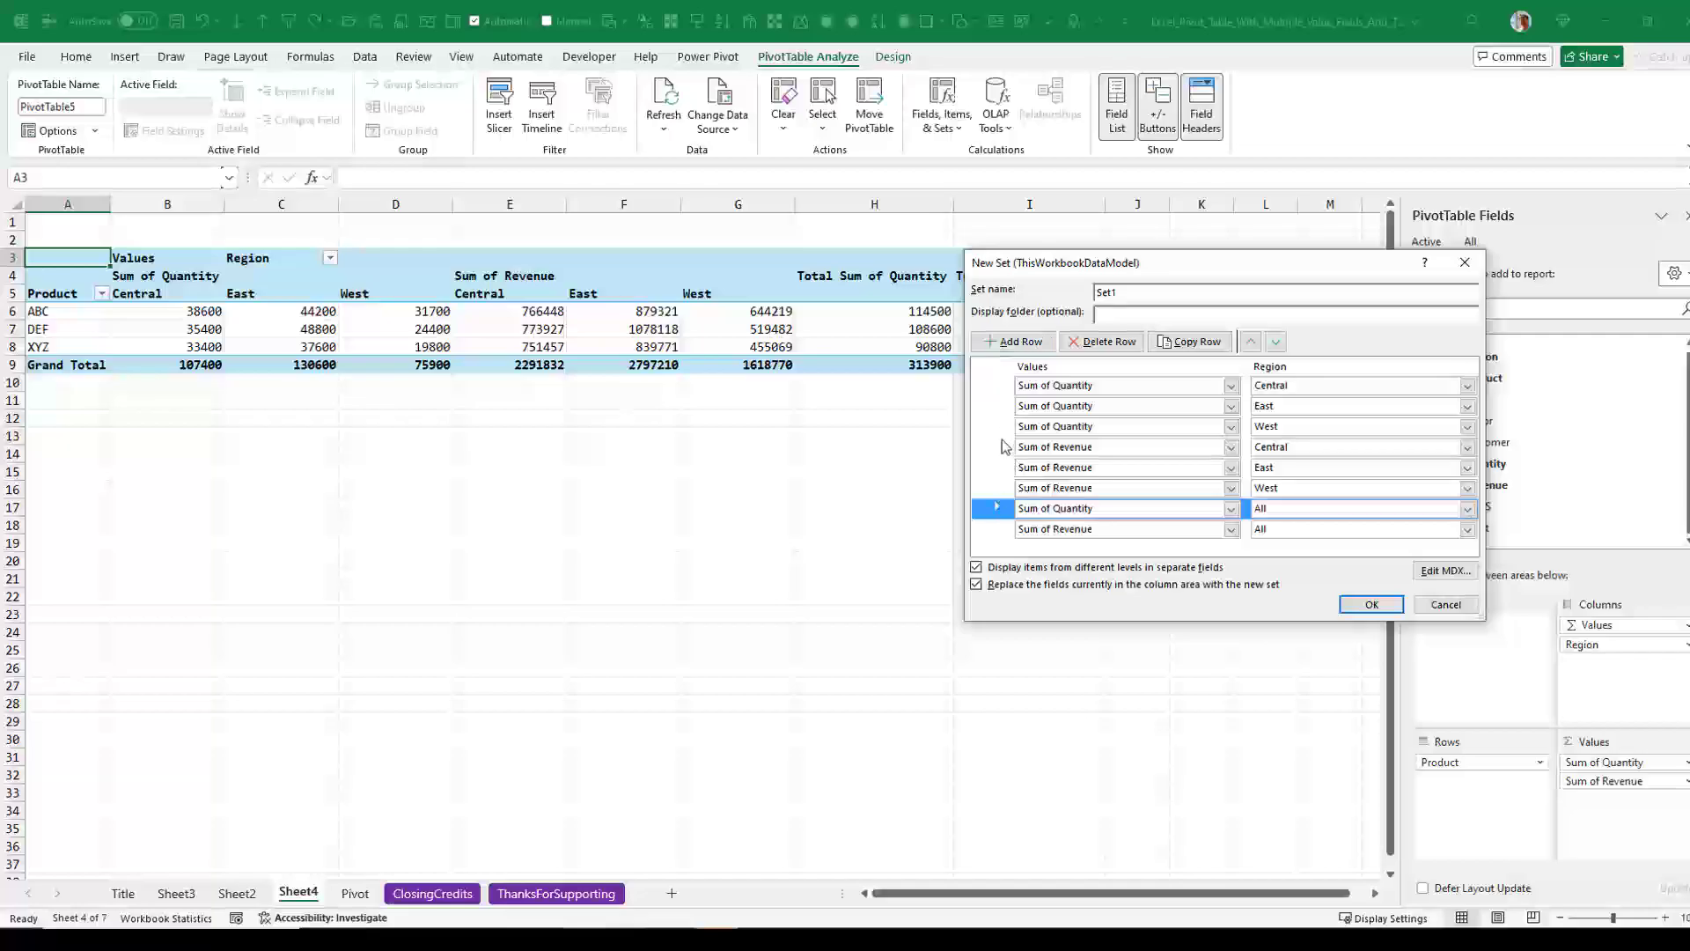
left_click(1251, 342)
left_click(1251, 342)
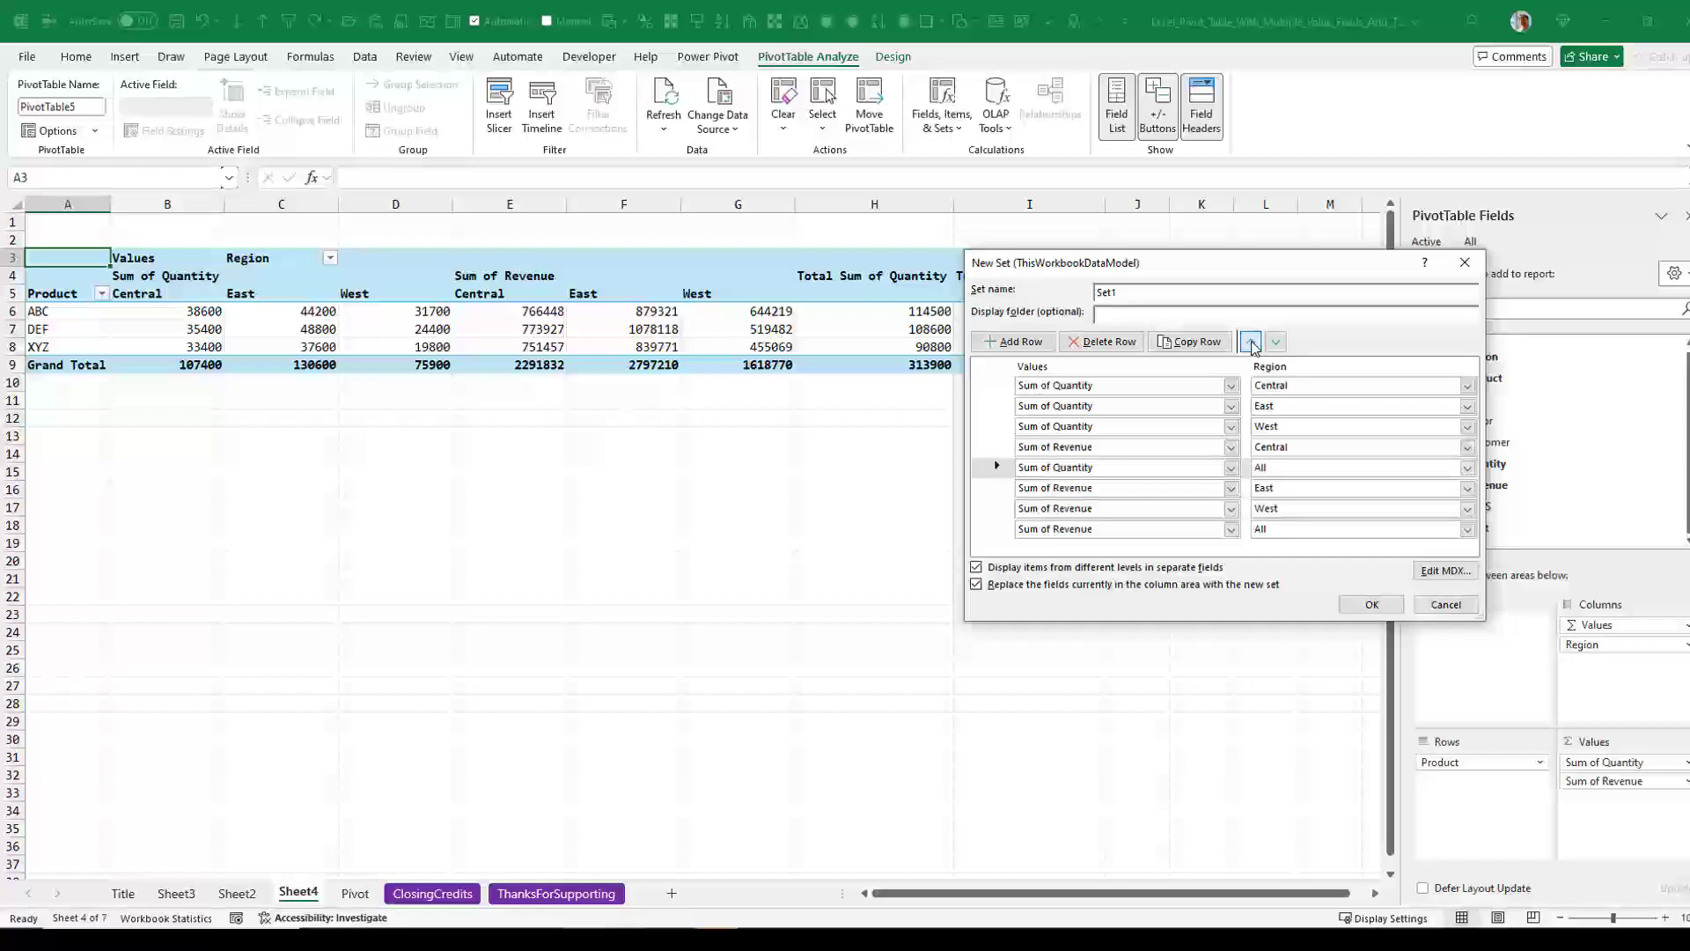
left_click(1251, 342)
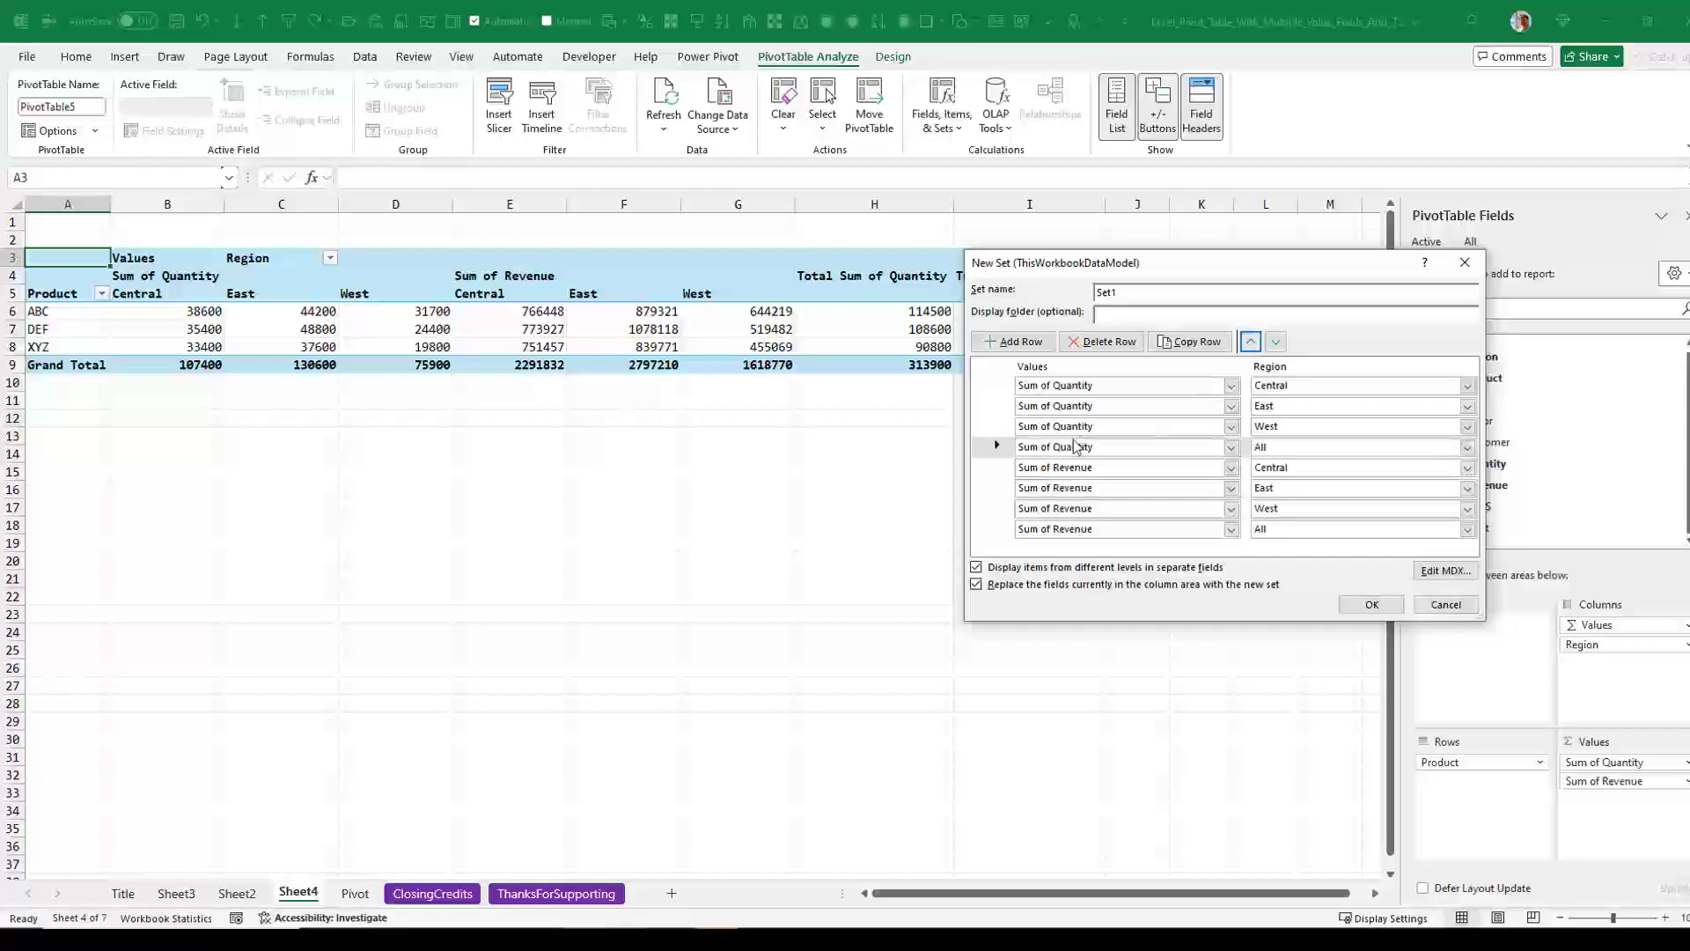
left_click(1000, 408)
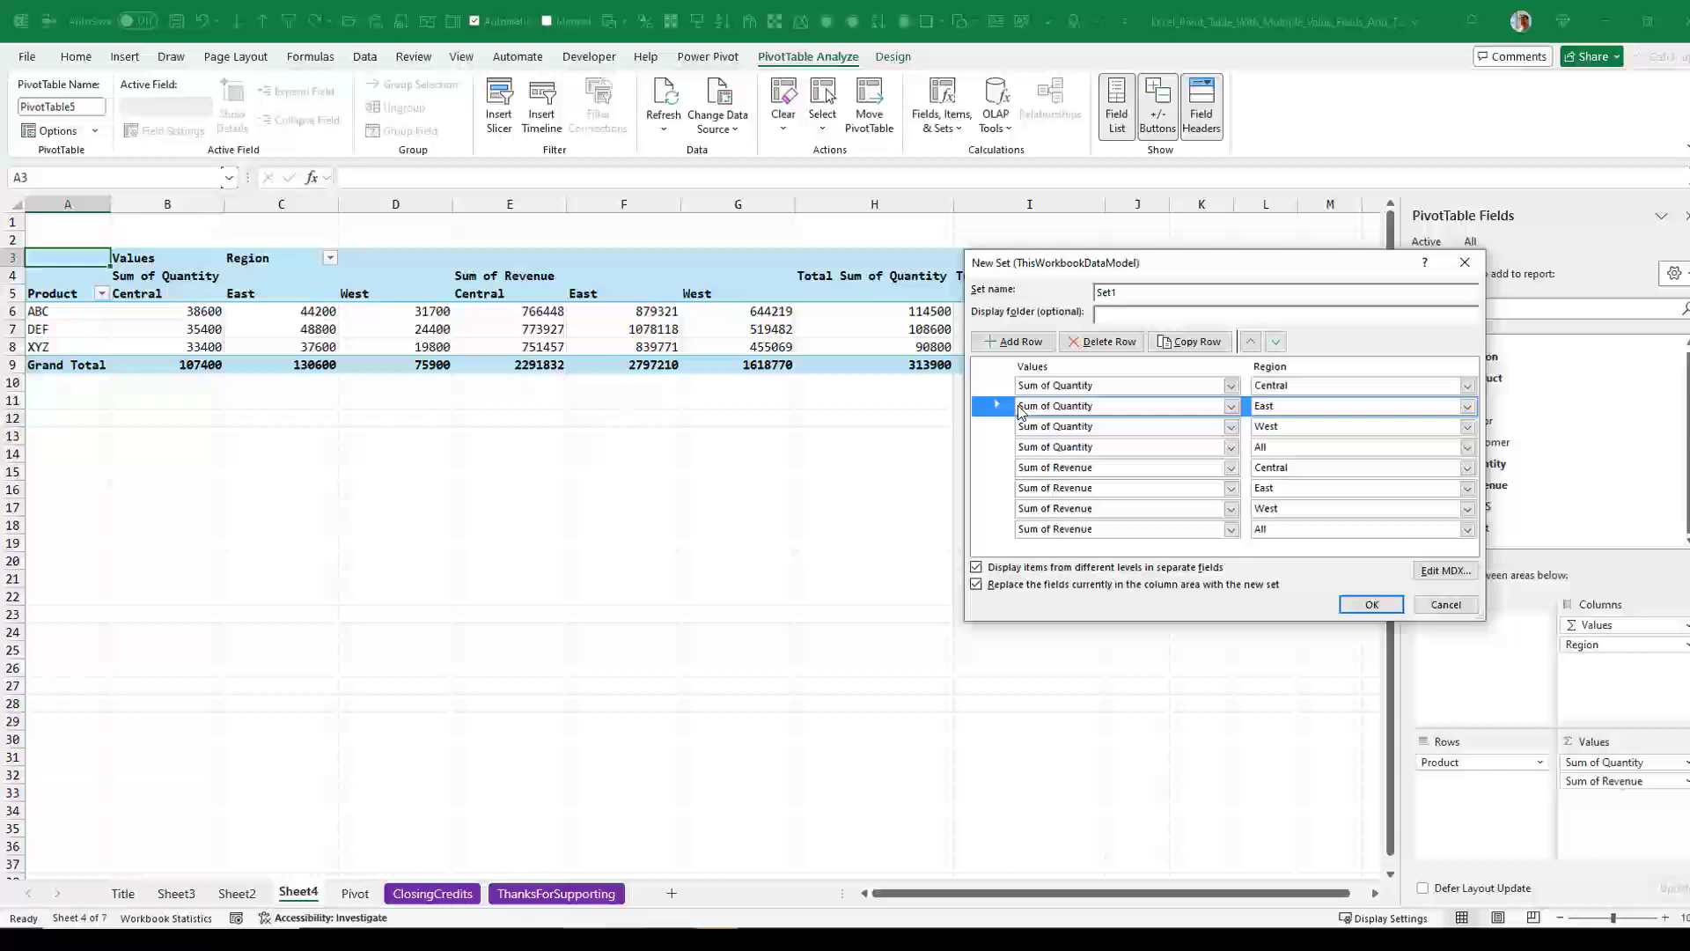
left_click(1251, 342)
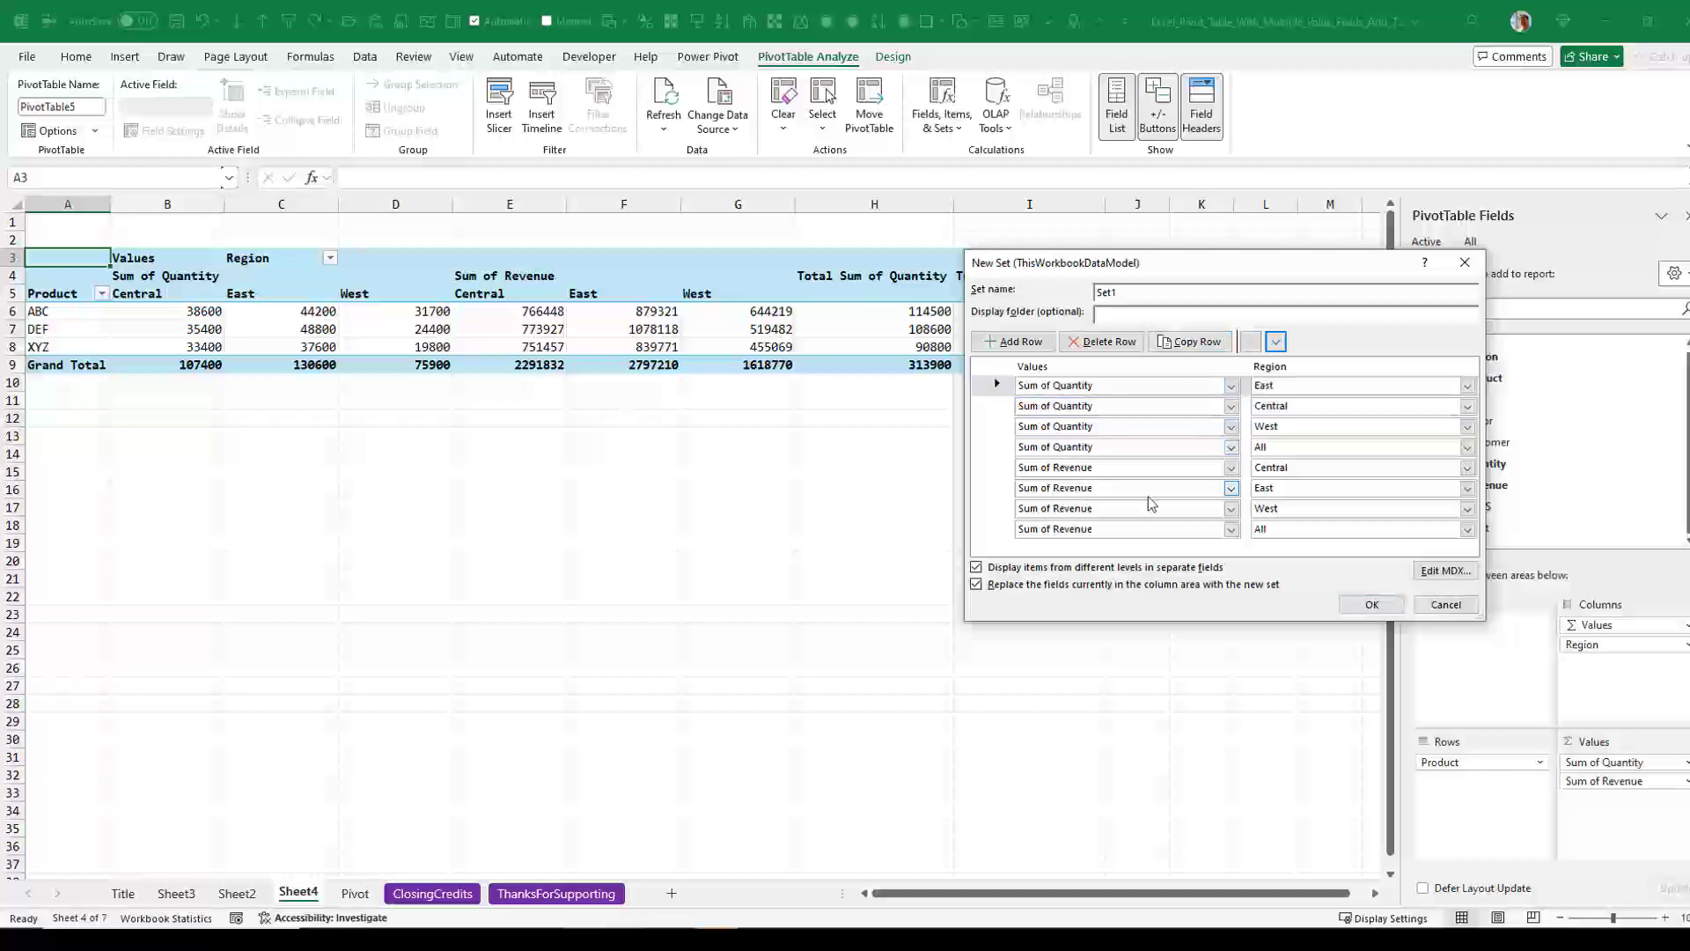
left_click(995, 489)
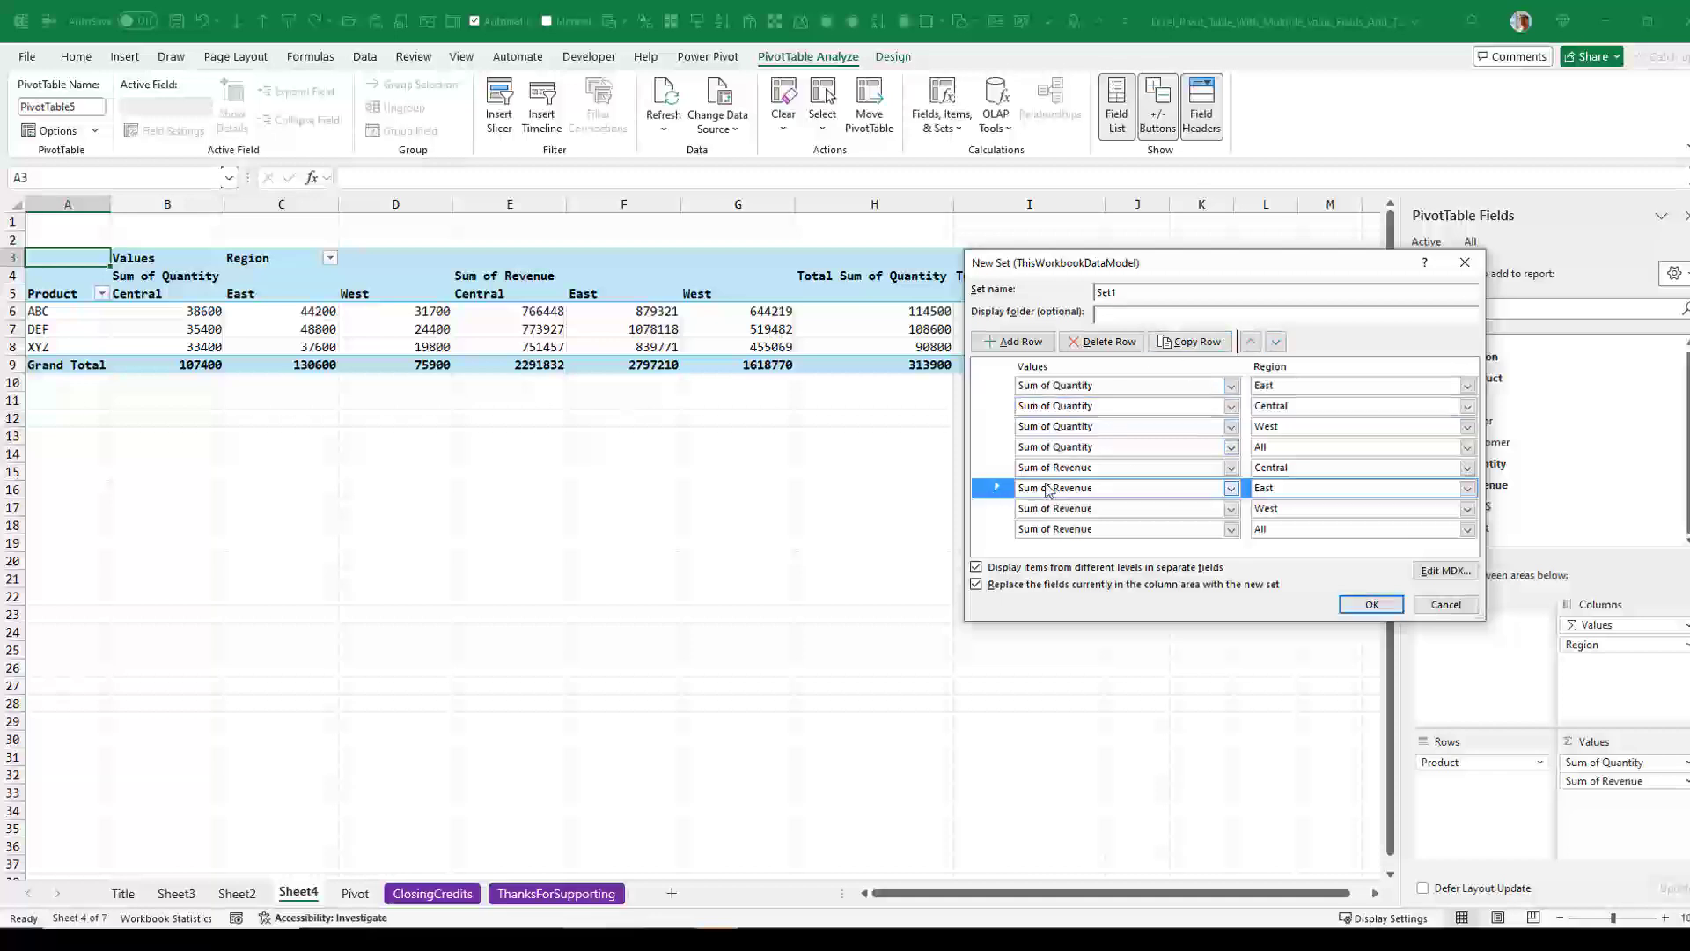
left_click(1251, 341)
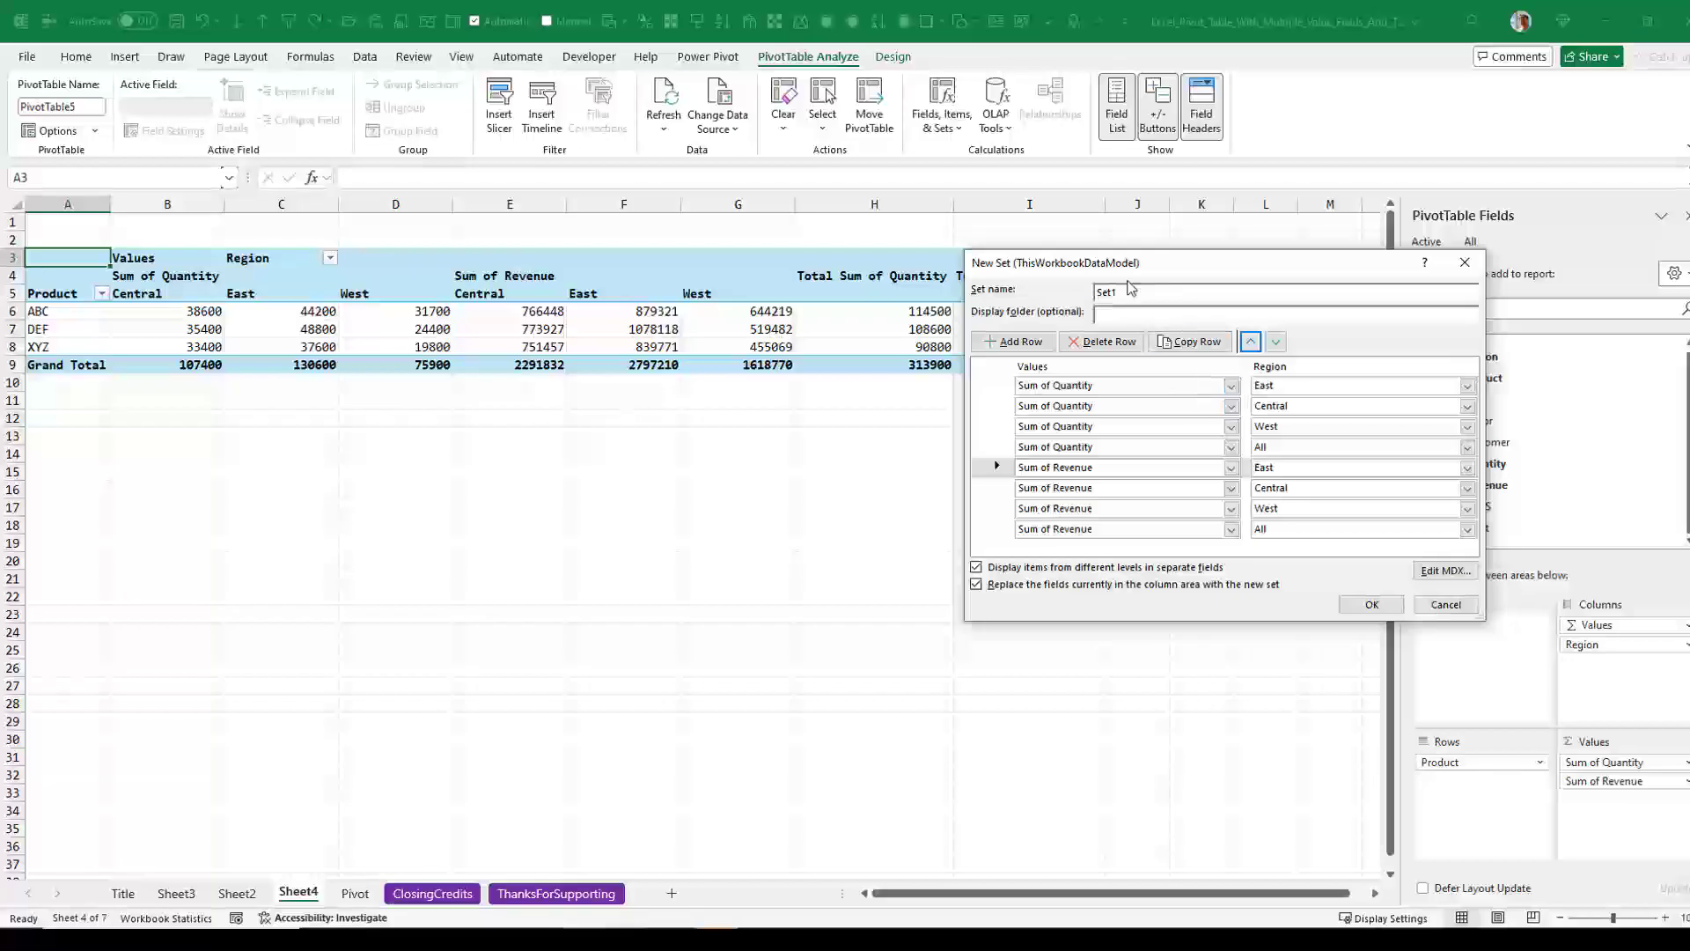
left_click_drag(1218, 261, 1115, 276)
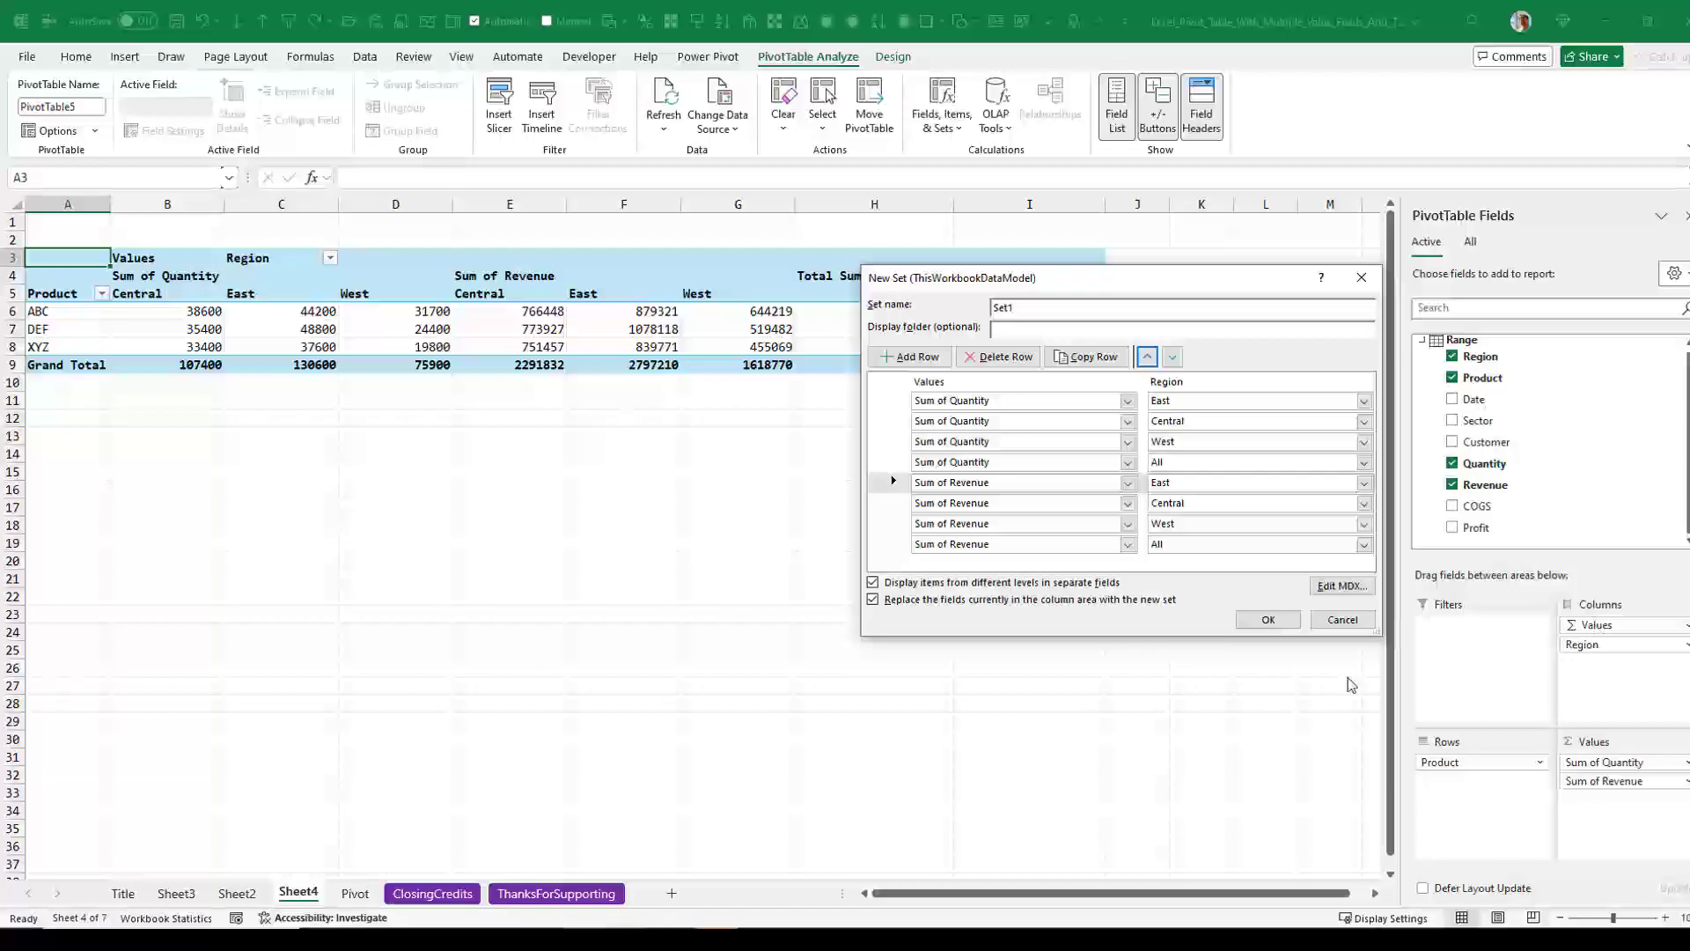
Apply Set1 so columns show East, Central, West for quantity and revenue, then totals
left_click(1269, 620)
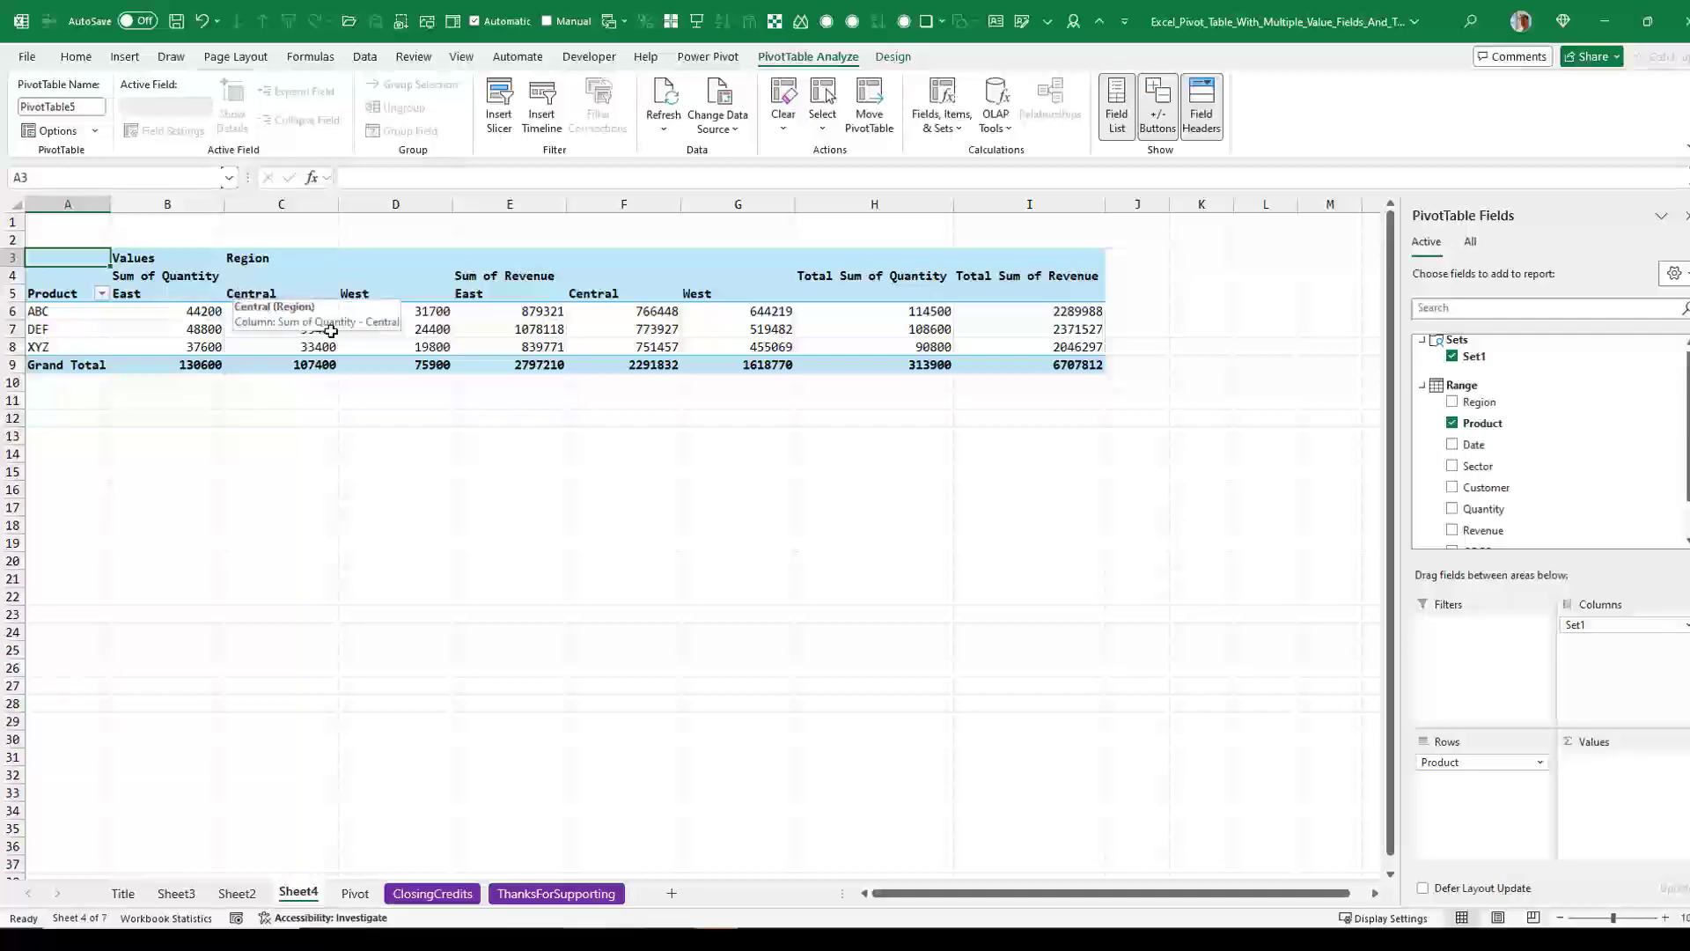
mouse_move(337, 331)
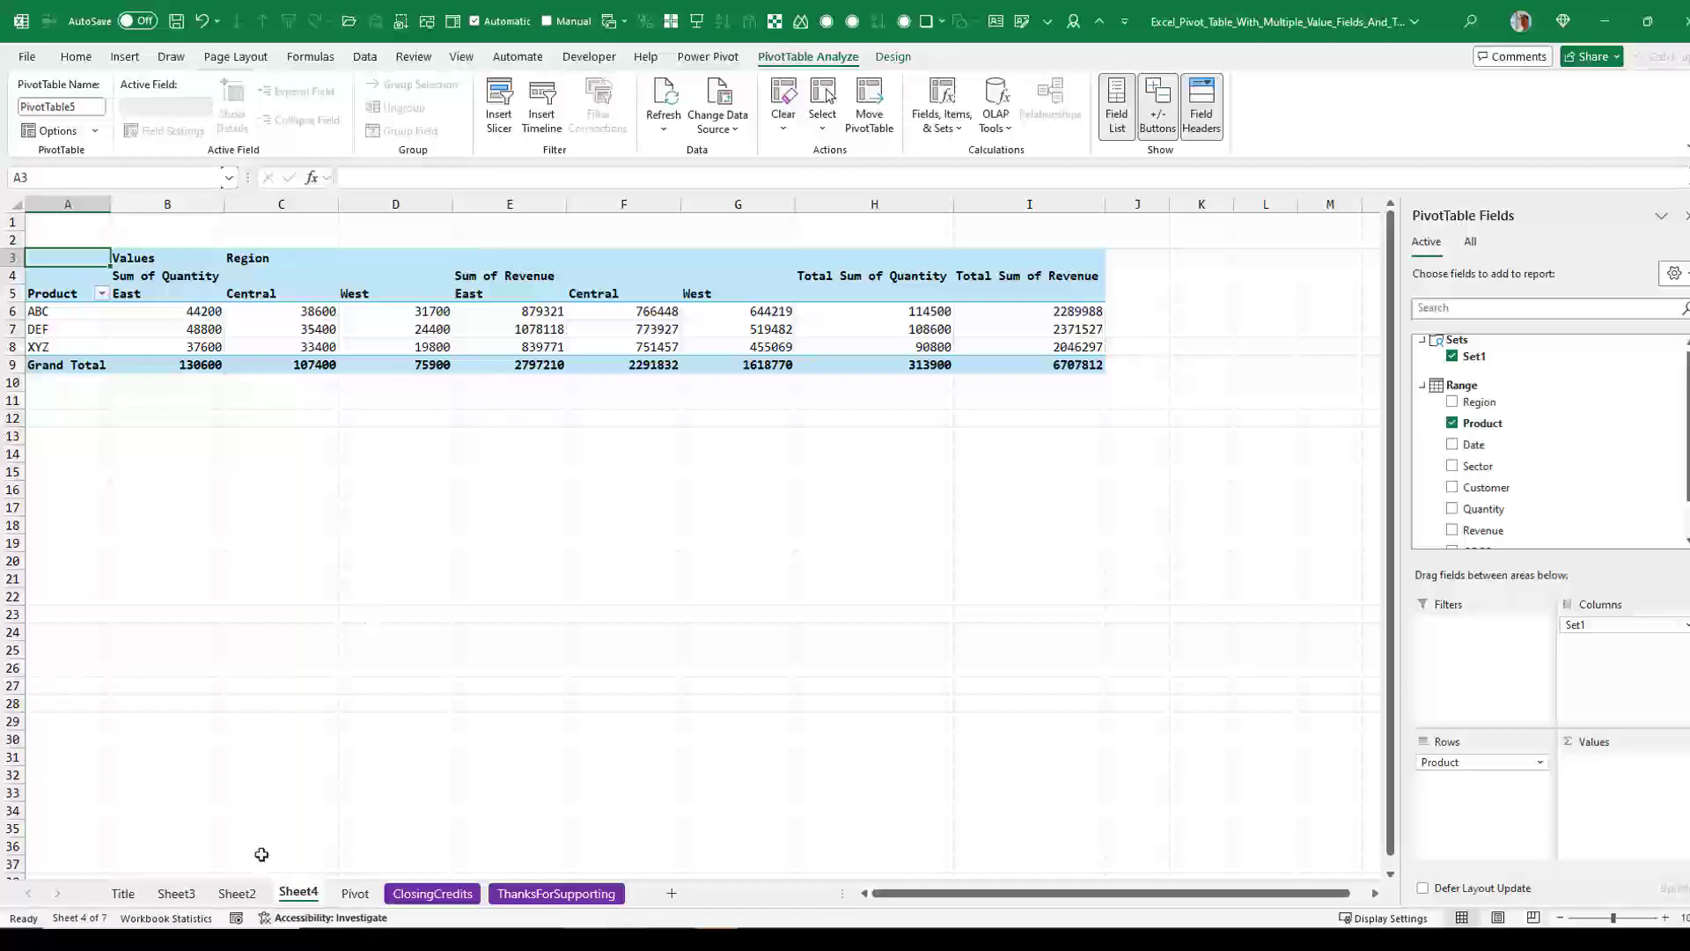
Switch to Sheet3 to view the list of nicknames for the Σ Values field
left_click(176, 894)
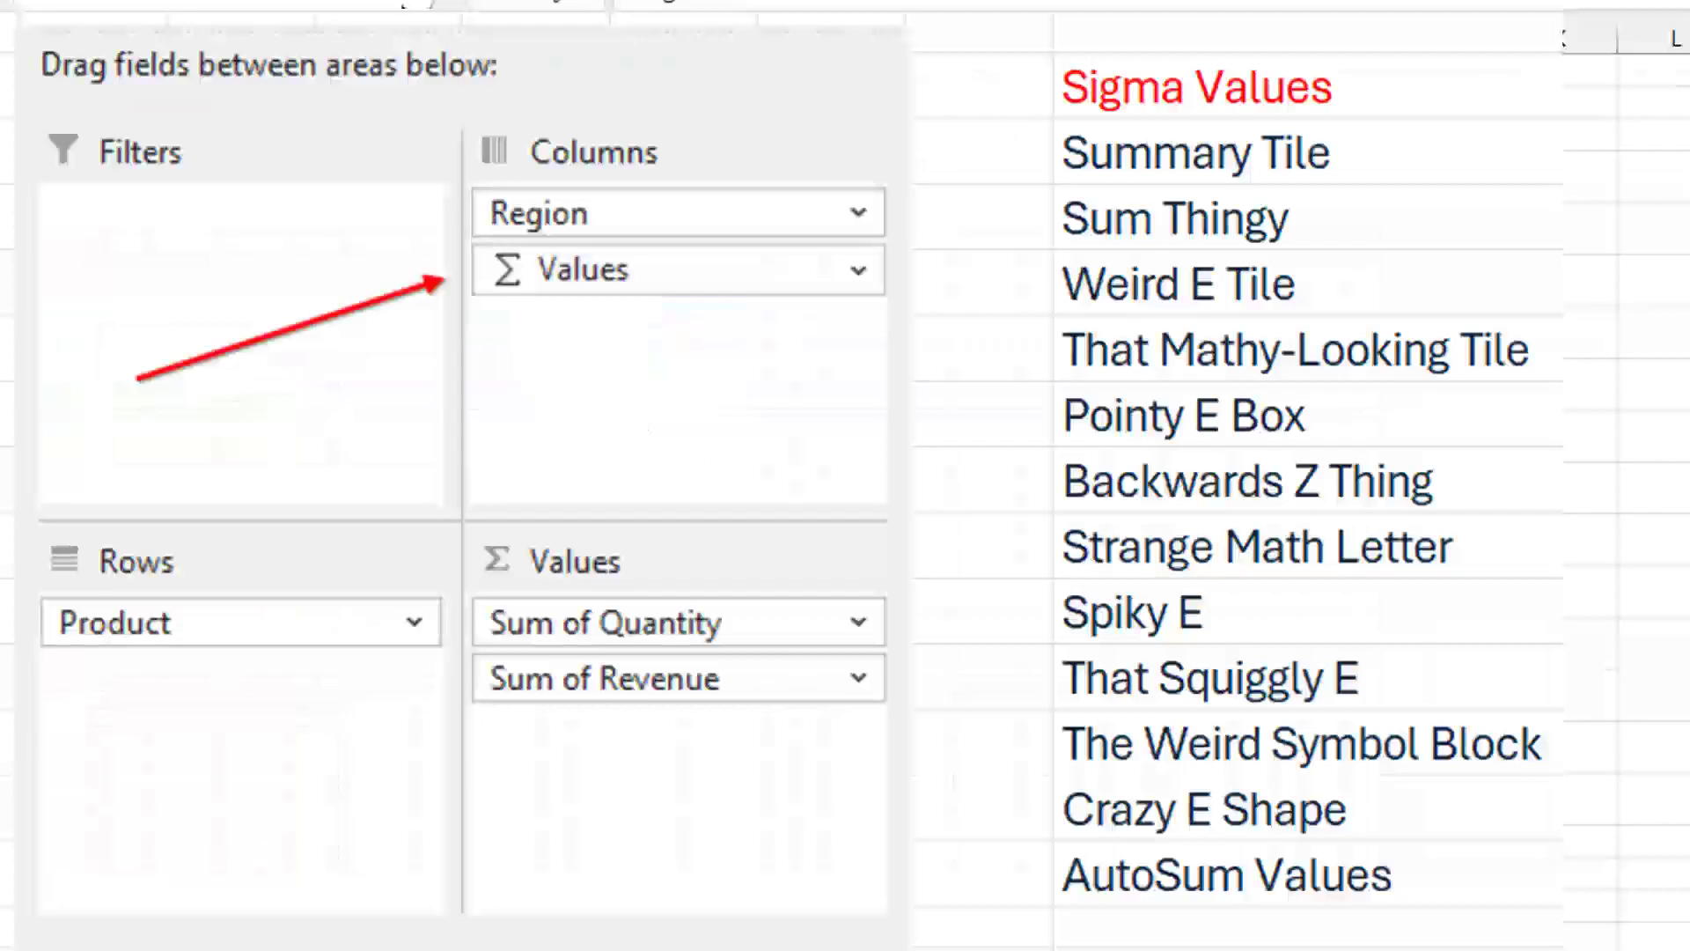